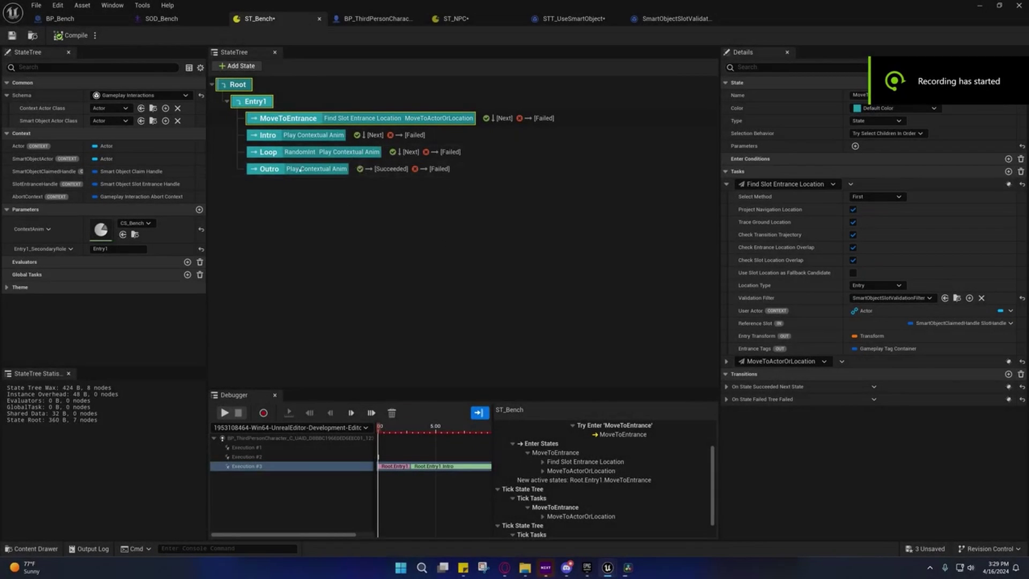
# - Examine the bench model and the Primary and Secondary slot settings in the SOD_Bench smart object definition
pyautogui.click(151, 22)
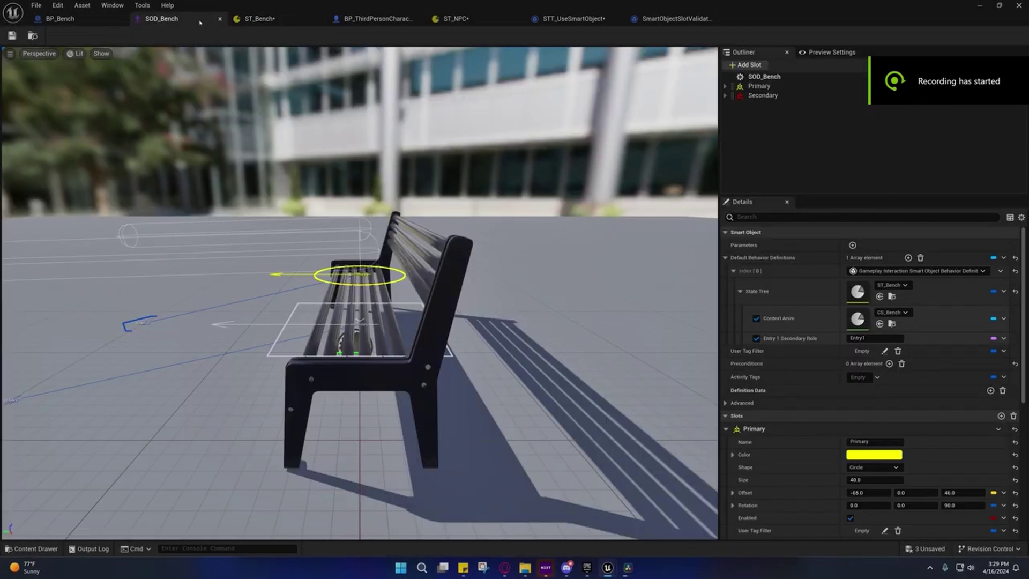
pyautogui.click(253, 21)
pyautogui.click(151, 20)
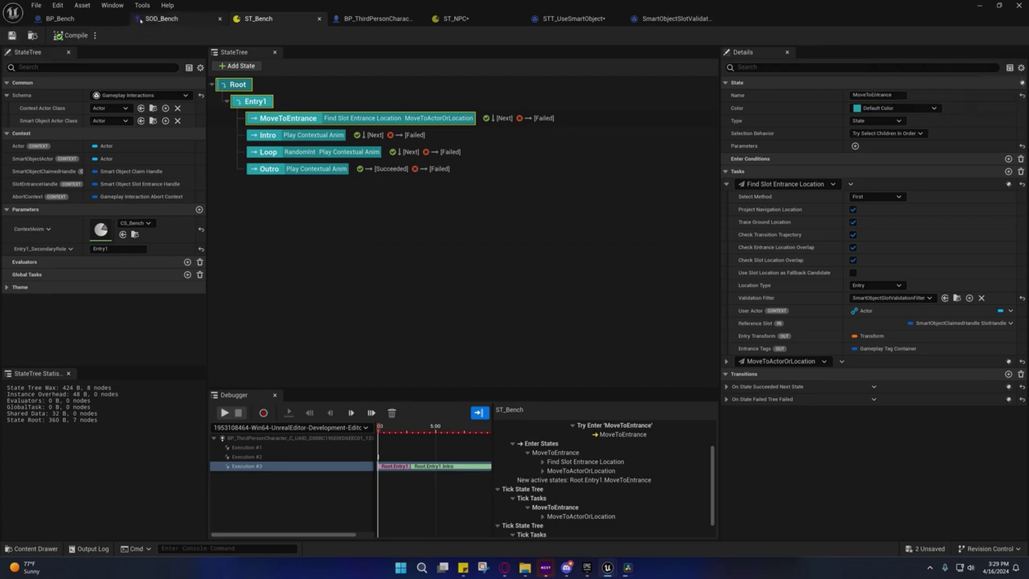
pyautogui.moveTo(420, 269); pyautogui.dragTo(535, 292, button='right')
pyautogui.press('a')
pyautogui.press('s')
pyautogui.scroll(-4, 802, 379)
pyautogui.scroll(-3, 800, 379)
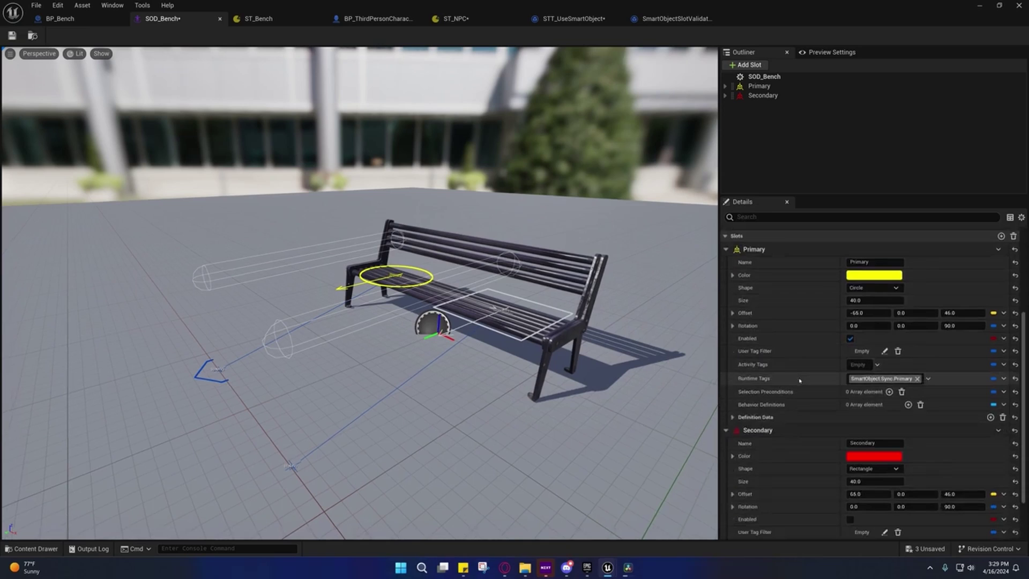
pyautogui.scroll(-3, 805, 381)
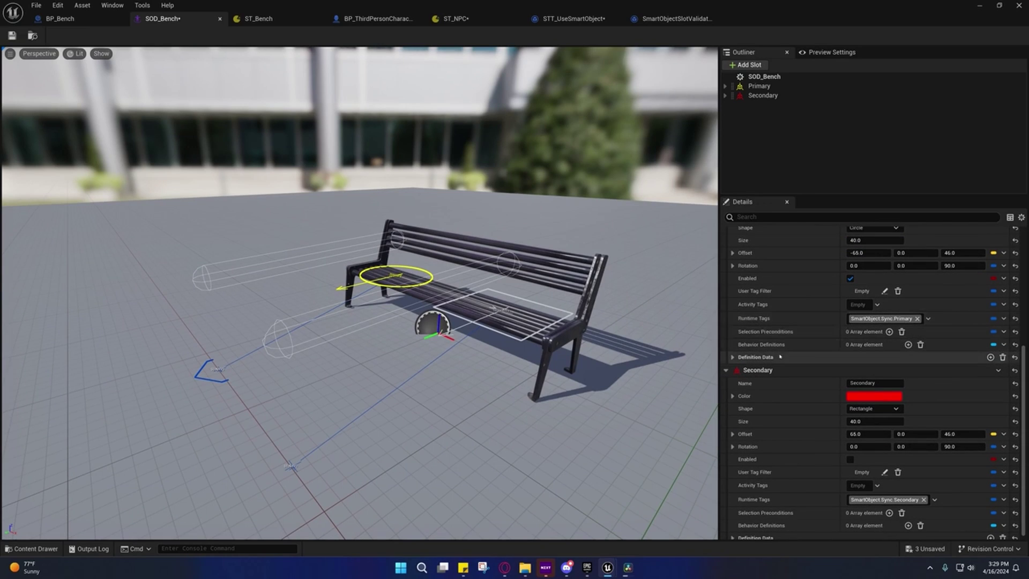
pyautogui.scroll(-1, 755, 374)
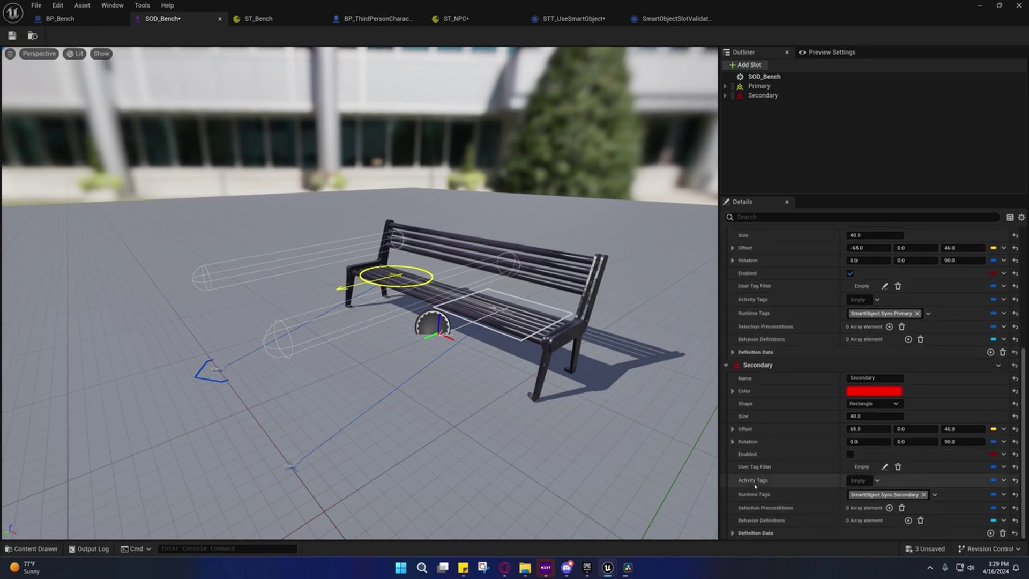
# - Enable Is Entry for the Entrance in the Secondary slot's definition data and save SOD_Bench
pyautogui.click(732, 533)
pyautogui.scroll(-1, 745, 519)
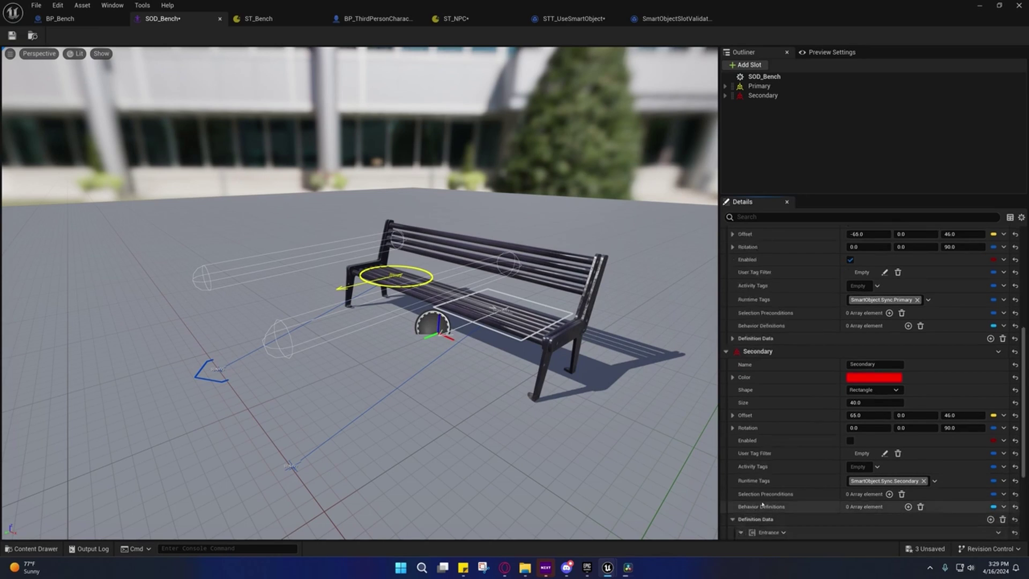
pyautogui.click(741, 532)
pyautogui.scroll(-5, 788, 472)
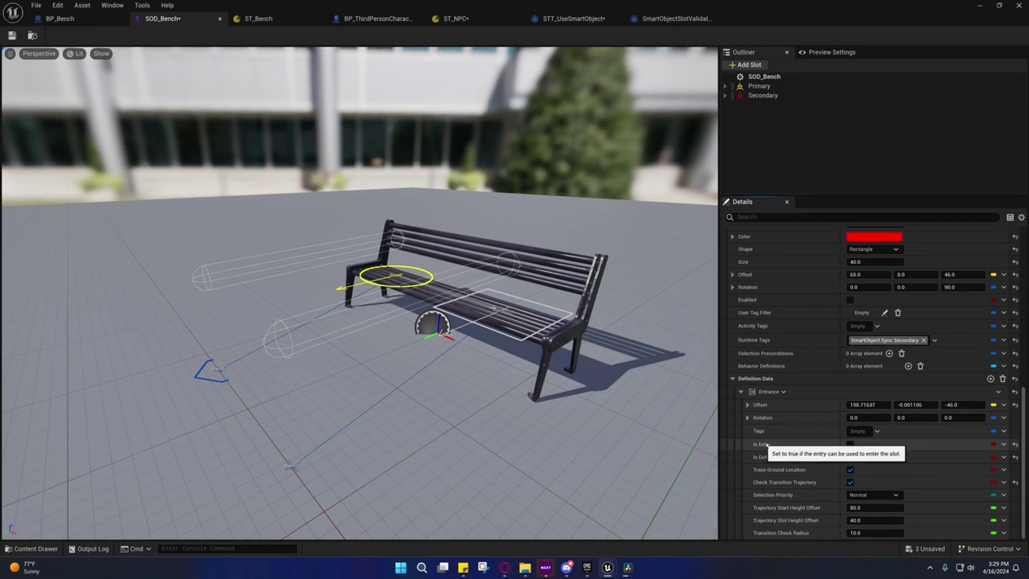
pyautogui.click(849, 444)
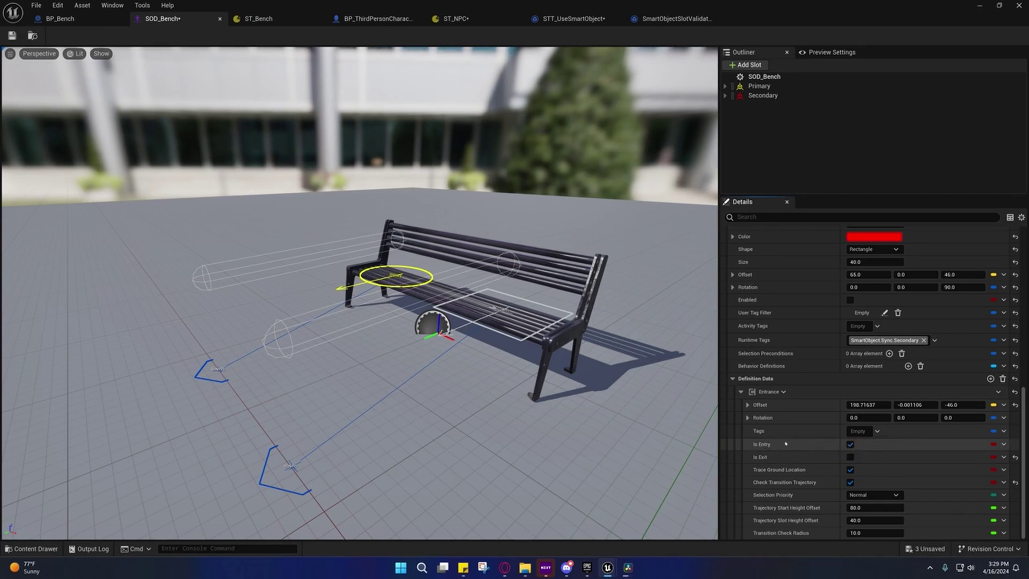
pyautogui.scroll(3, 766, 444)
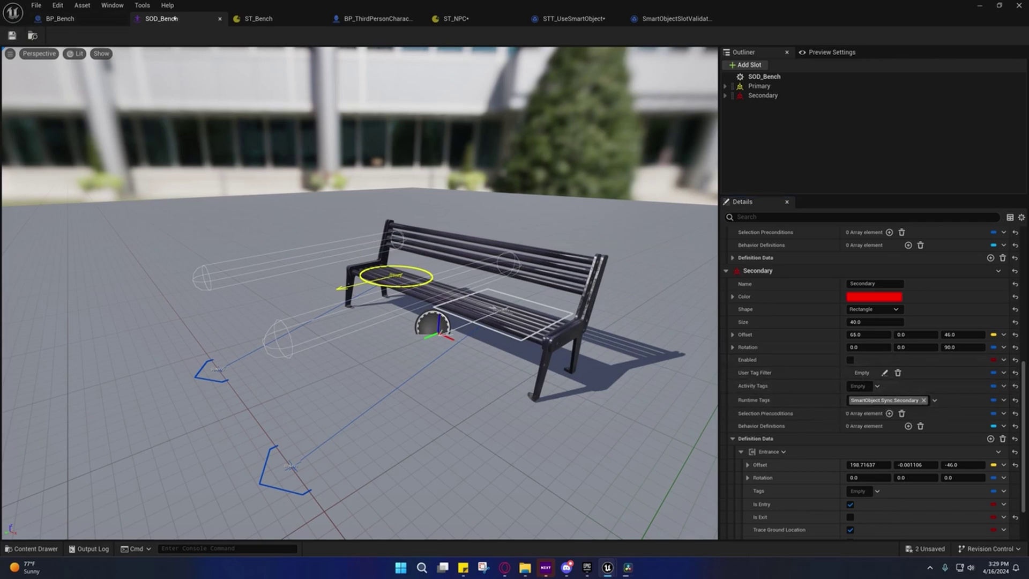
# - Duplicate the Entry1 state group in the ST_Bench state tree and name the copy Entry2
pyautogui.click(270, 19)
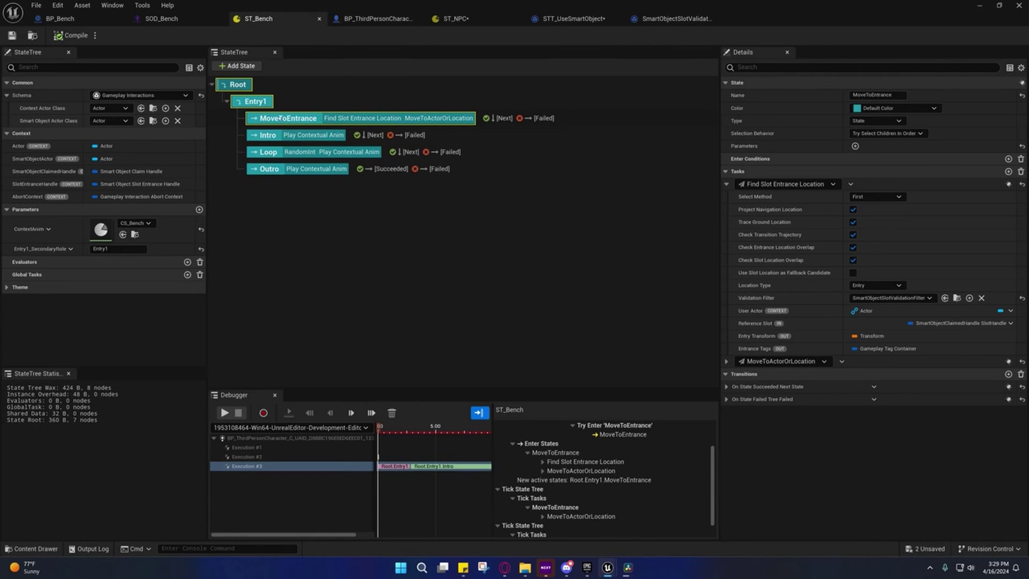
pyautogui.click(228, 102)
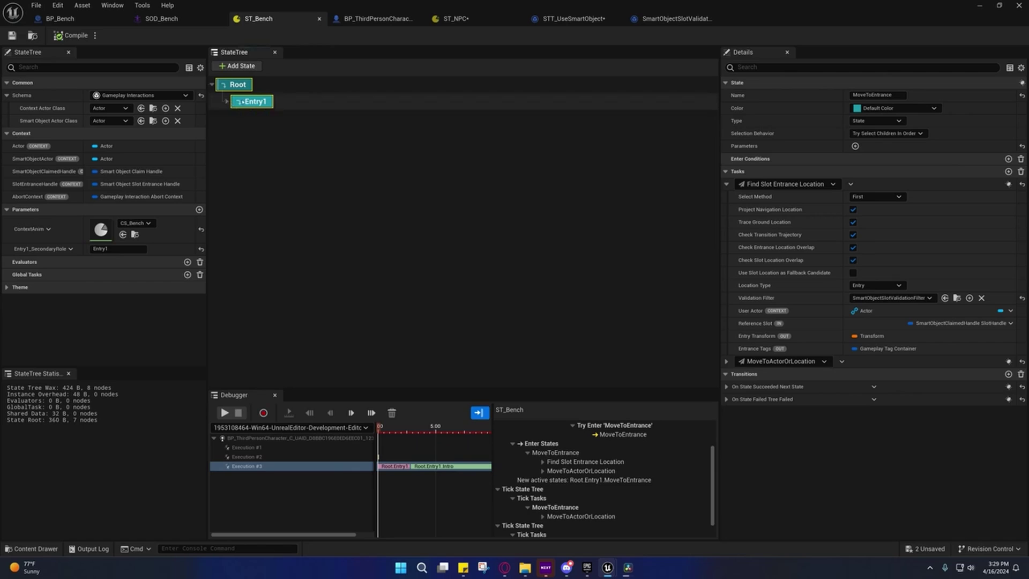
pyautogui.rightClick(247, 103)
pyautogui.click(286, 170)
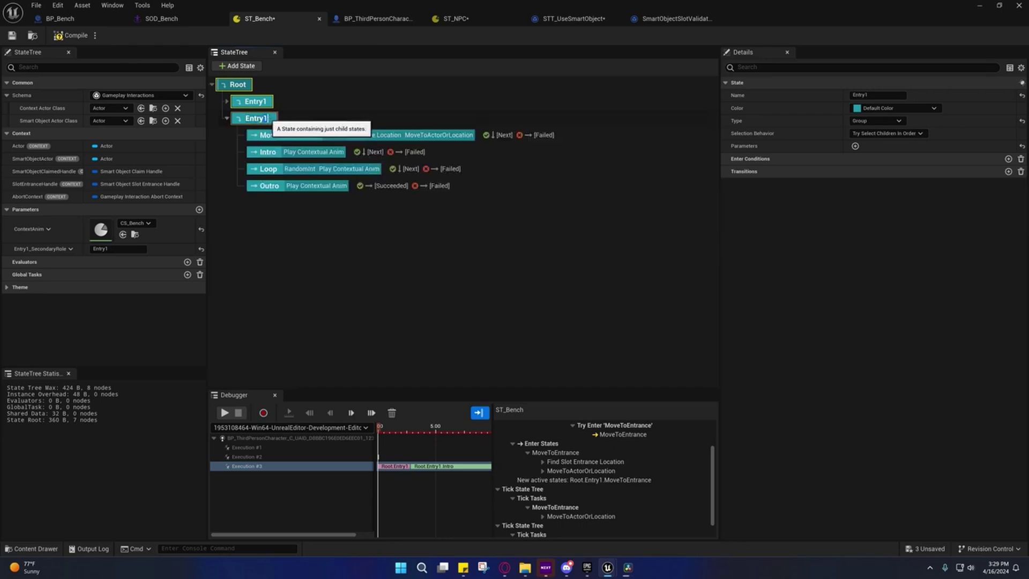
pyautogui.press('BackSpace')
pyautogui.write('2')
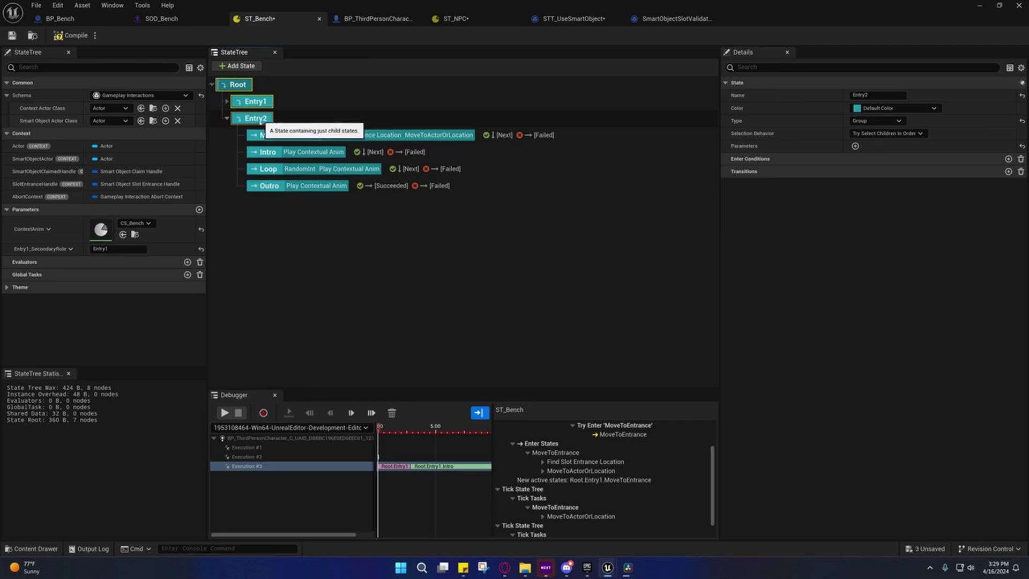
# - Rename the Entry1_SecondaryRole parameter to PrimaryRoleName and add a Name-type parameter called SecondaryRoleName
pyautogui.click(47, 250)
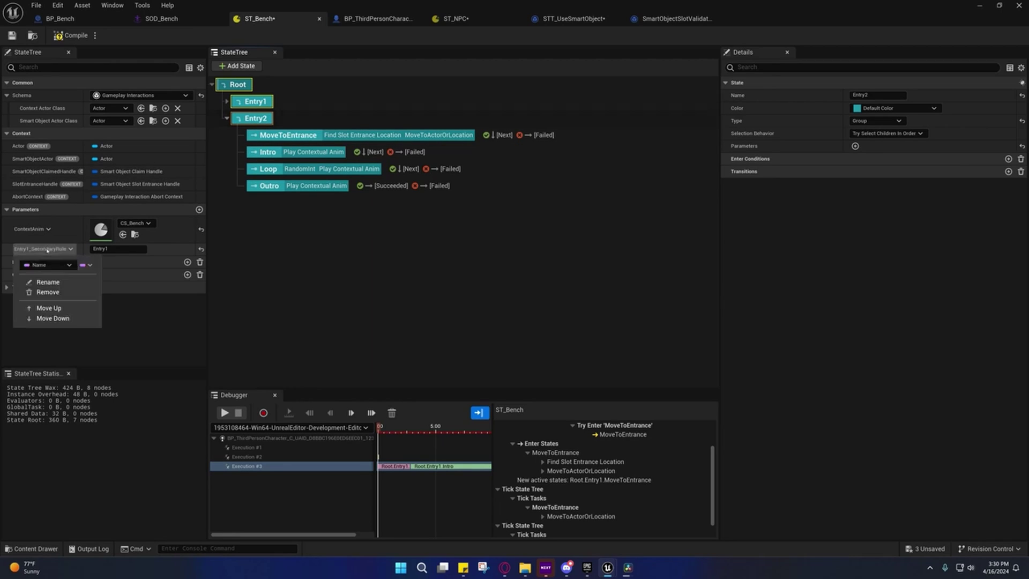
pyautogui.click(43, 282)
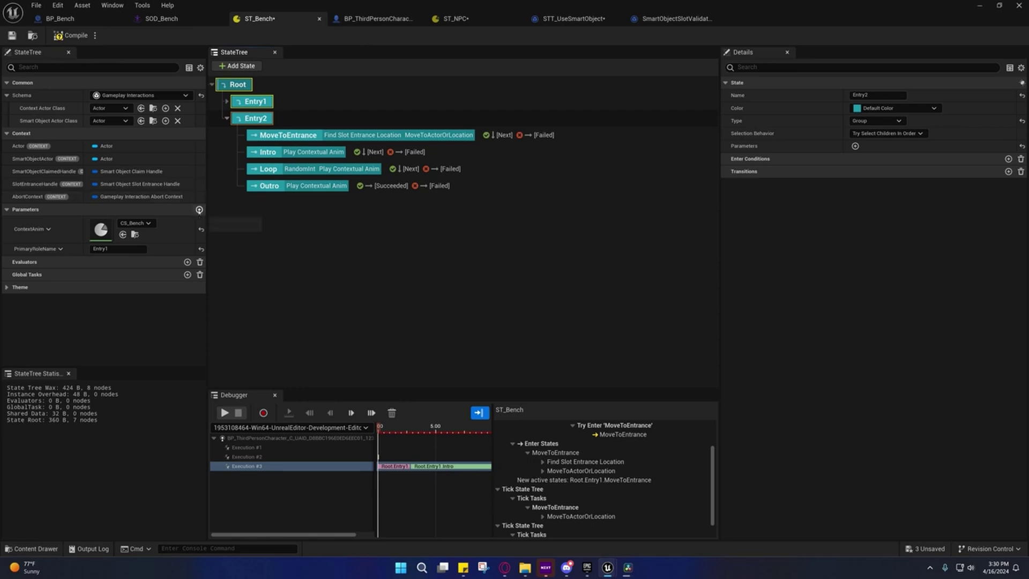
pyautogui.click(198, 209)
pyautogui.click(31, 261)
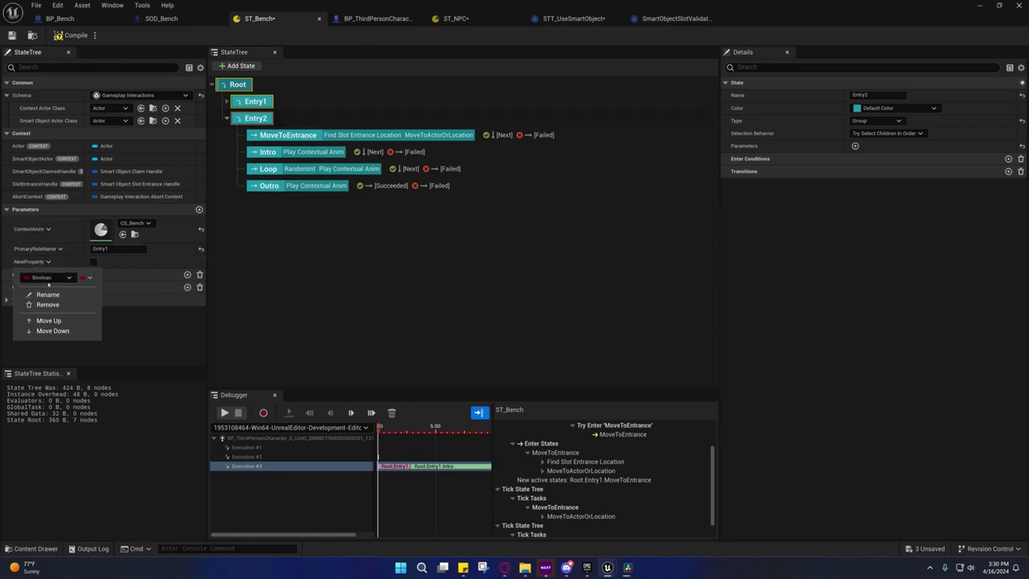
pyautogui.click(48, 277)
pyautogui.click(48, 350)
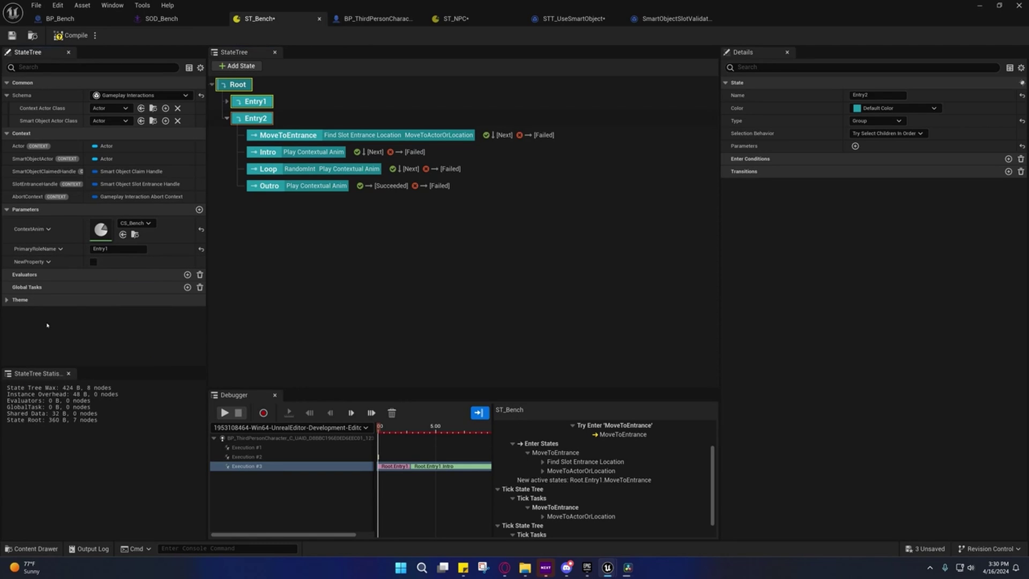
pyautogui.click(31, 262)
pyautogui.click(48, 295)
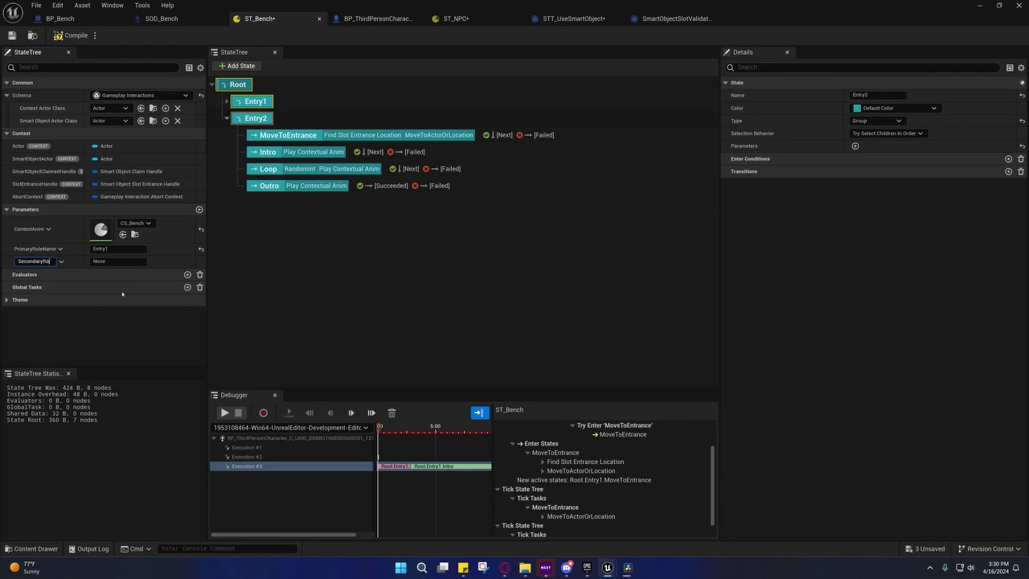
pyautogui.write('SecondaryRoleName')
pyautogui.press('Return')
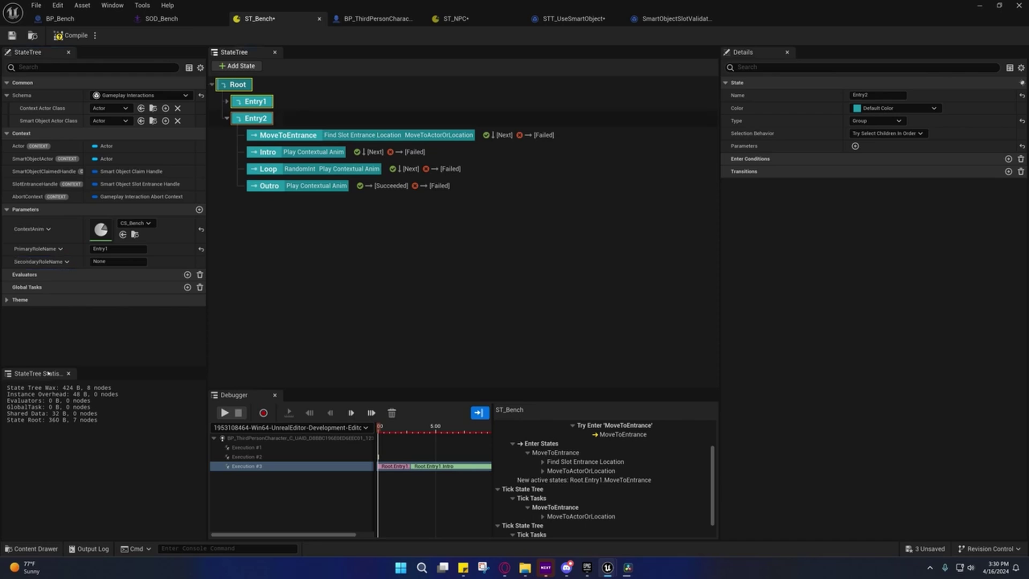
# - Set the SecondaryRoleName parameter to Entry2, then compile and save the ST_Bench state tree
pyautogui.click(155, 18)
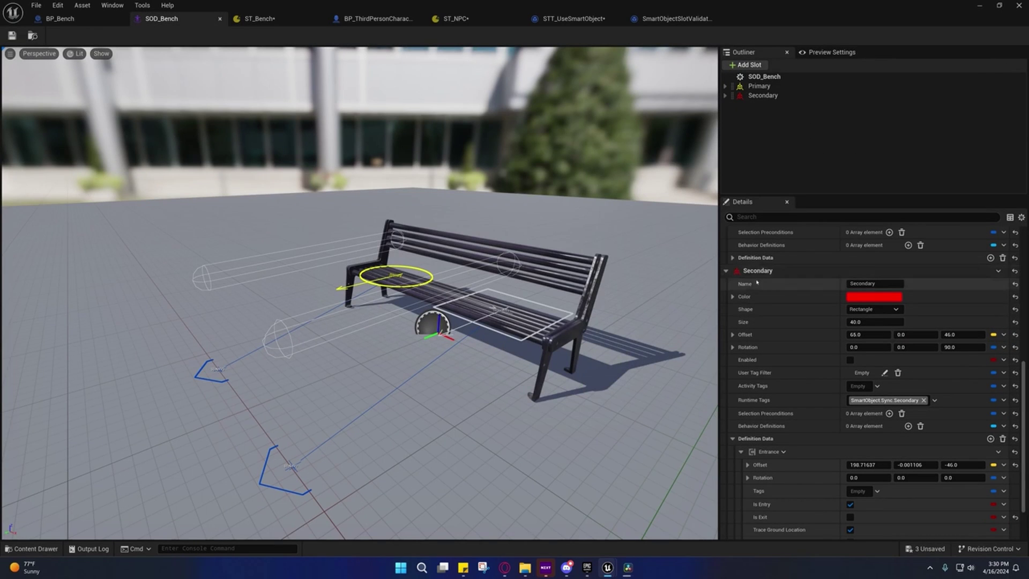
pyautogui.click(268, 17)
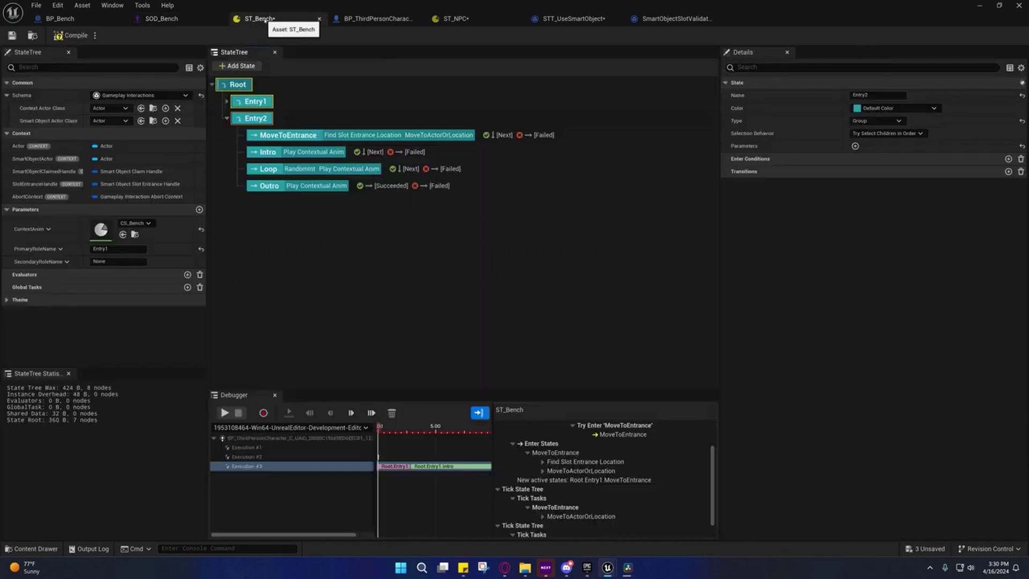
pyautogui.click(97, 261)
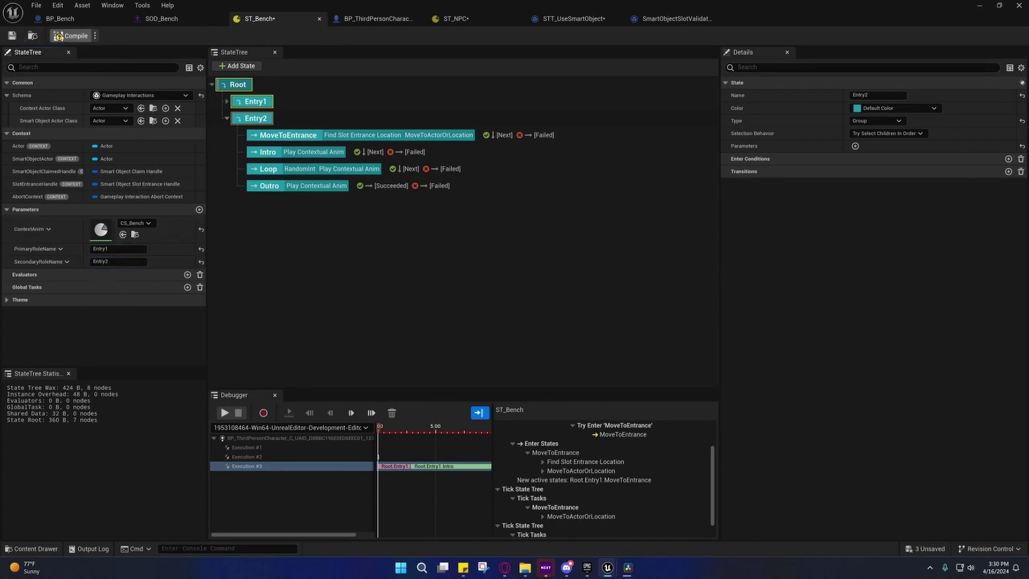
pyautogui.click(12, 35)
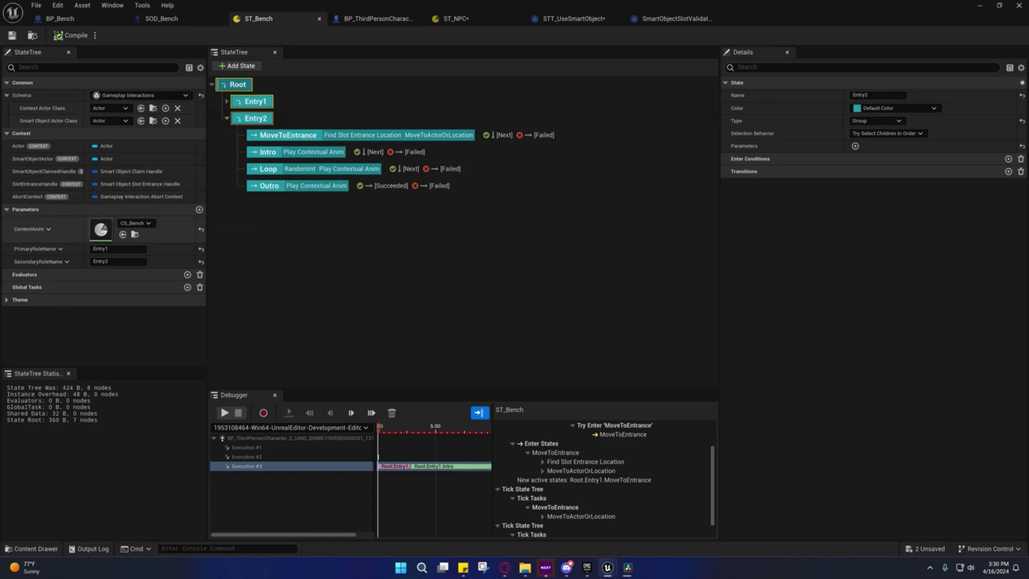
# - Check the role names in the CS_Bench contextual anim scene and inspect Entry2's MoveToEntrance state in ST_Bench
pyautogui.doubleClick(99, 231)
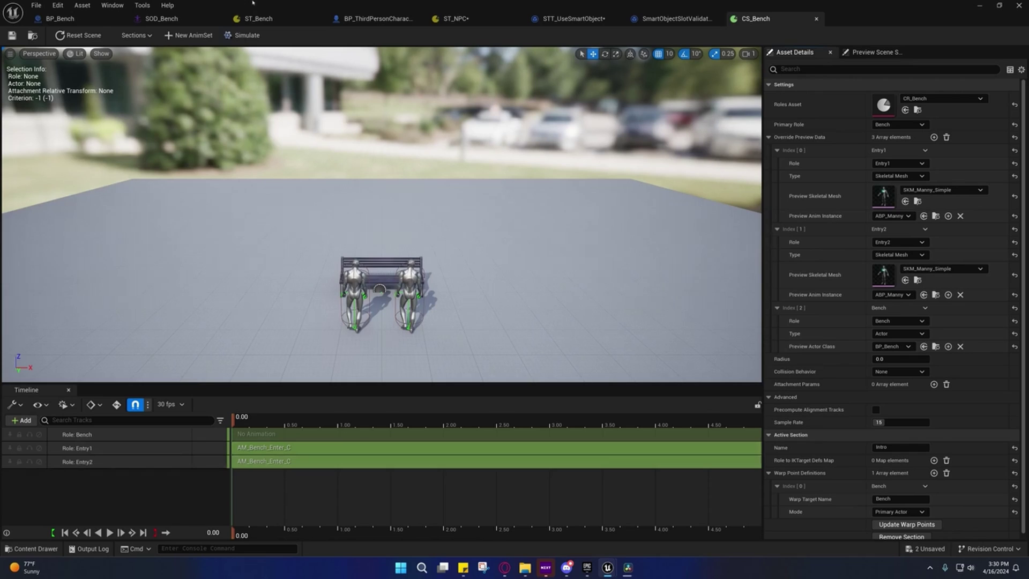
pyautogui.click(258, 19)
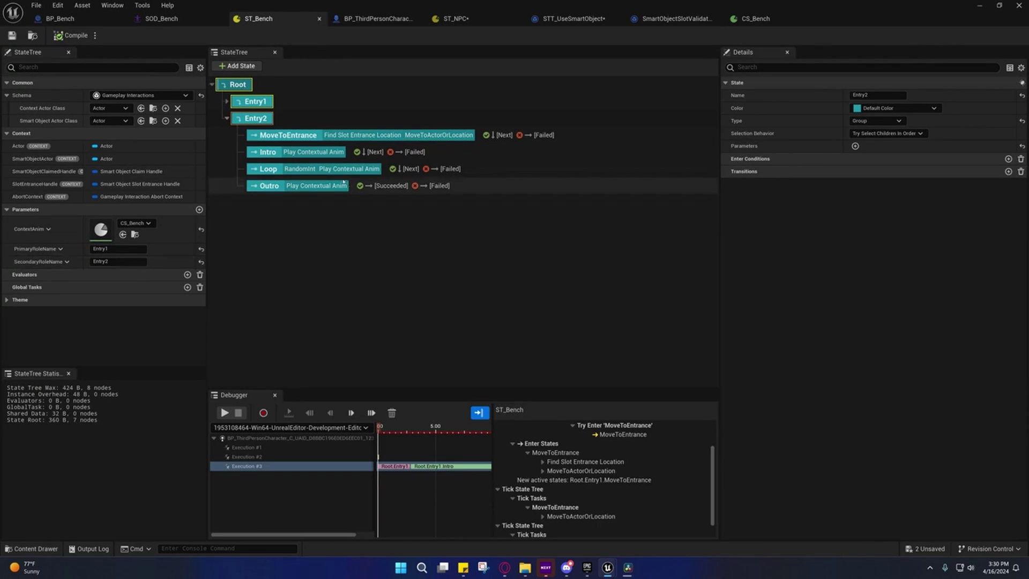
pyautogui.click(289, 135)
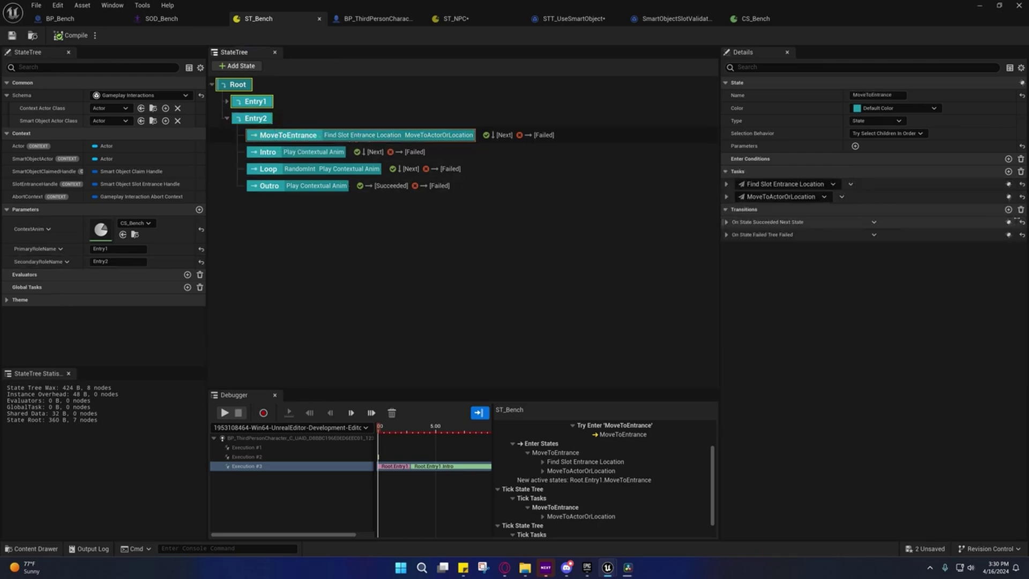
# - Bind the Secondary Role of the Play Contextual Anim task in Entry2's Intro state to the SecondaryRoleName parameter
pyautogui.click(315, 153)
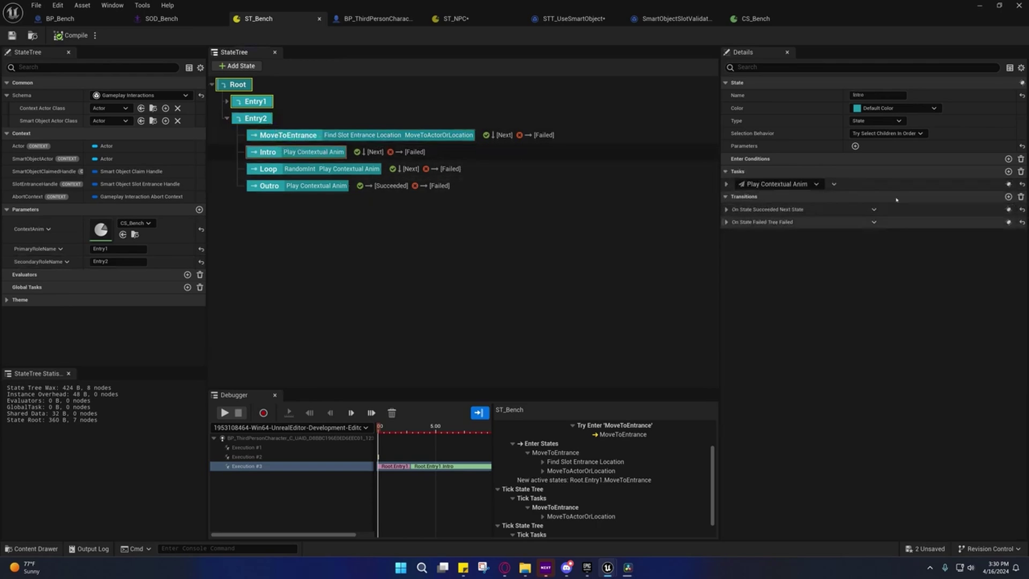
pyautogui.click(727, 184)
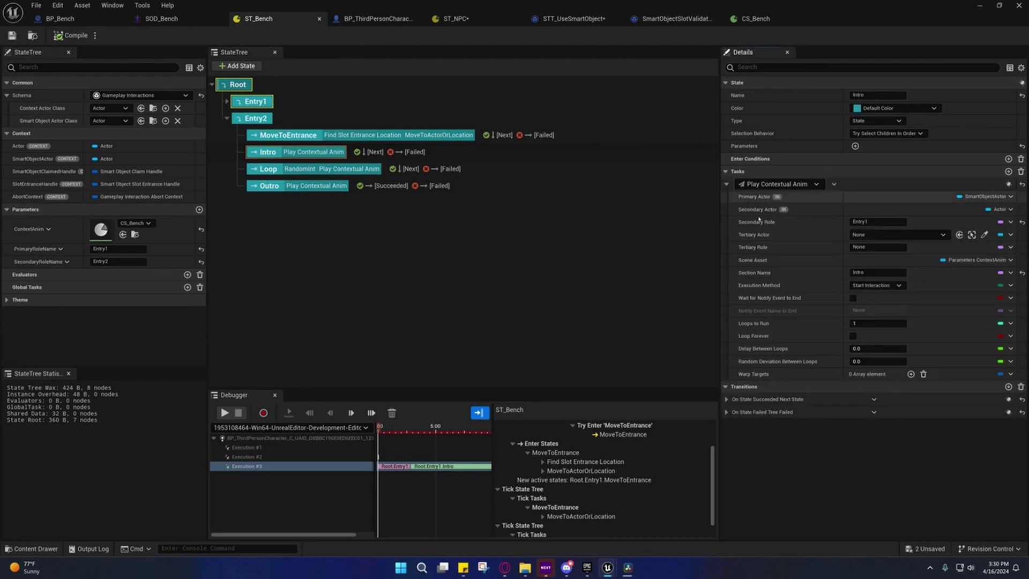
pyautogui.click(1002, 221)
pyautogui.click(916, 282)
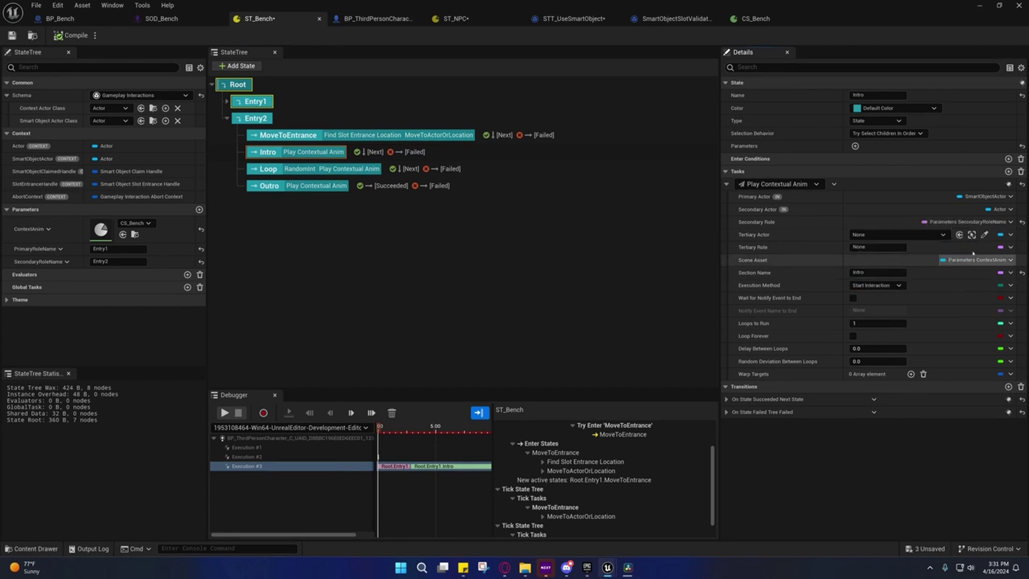
# - Bind the Secondary Role of the Play Contextual Anim task in Entry2's Loop state to the SecondaryRoleName parameter
pyautogui.click(315, 170)
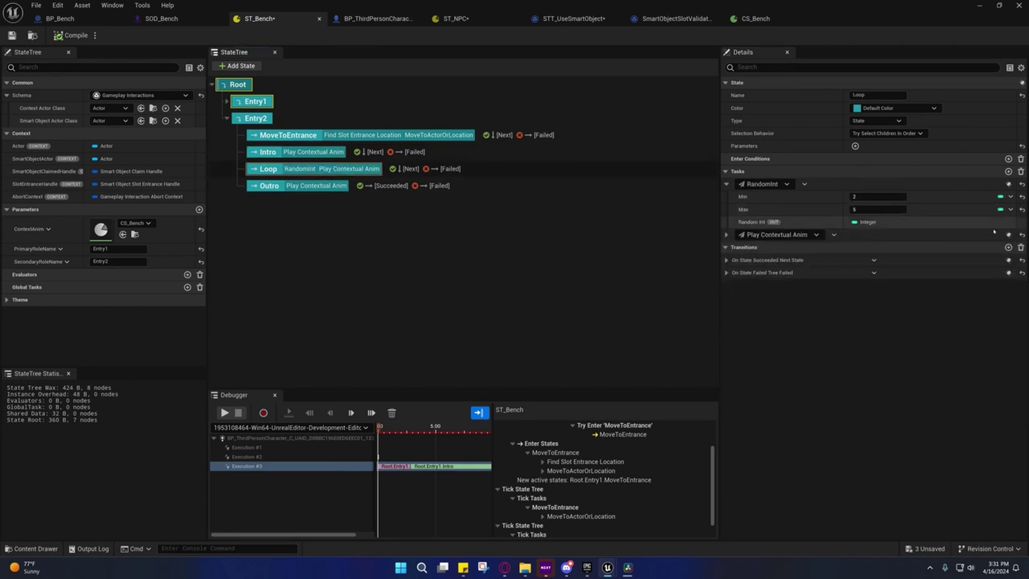
pyautogui.click(725, 235)
pyautogui.click(1009, 273)
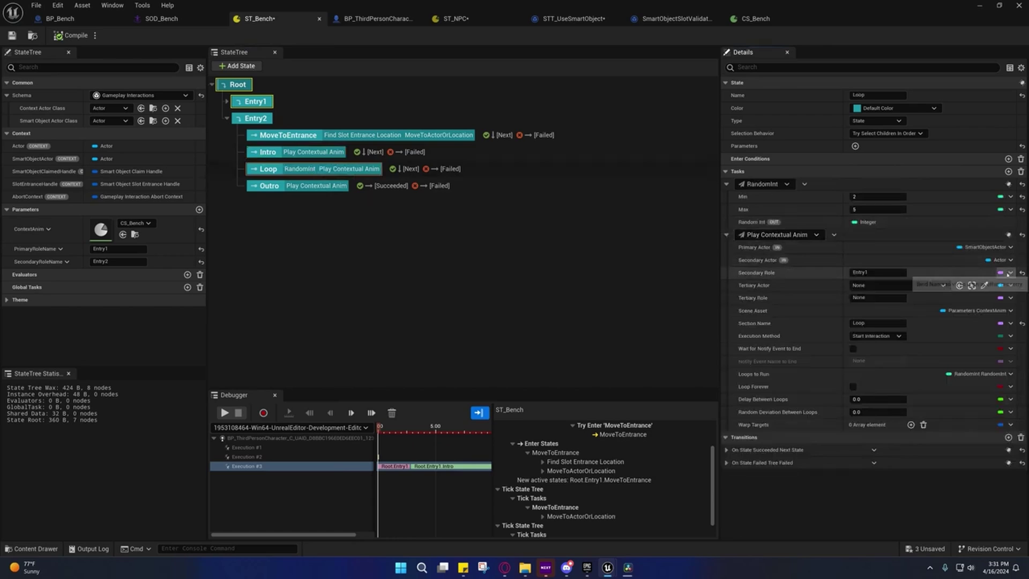
pyautogui.moveTo(987, 298)
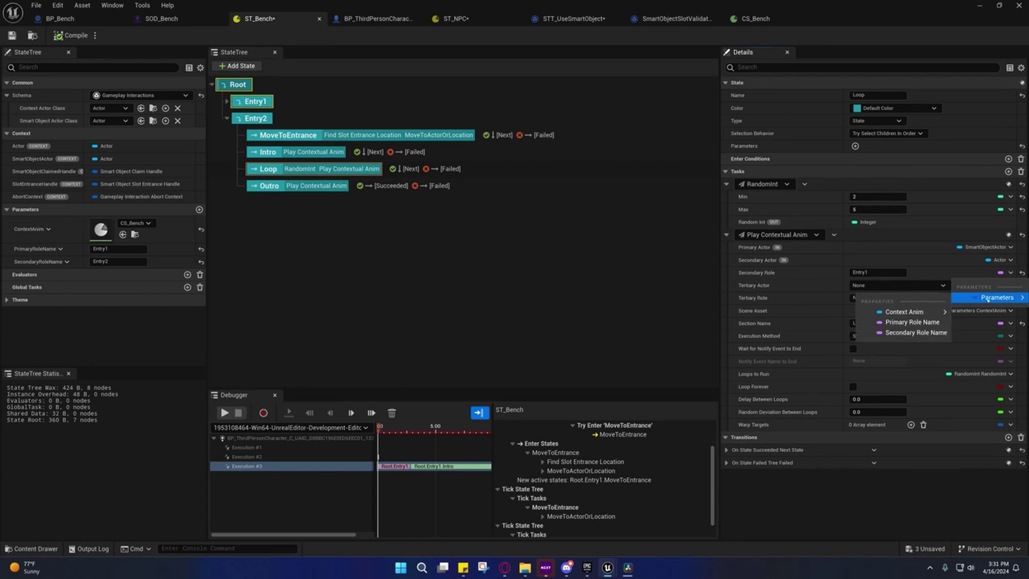
pyautogui.click(897, 333)
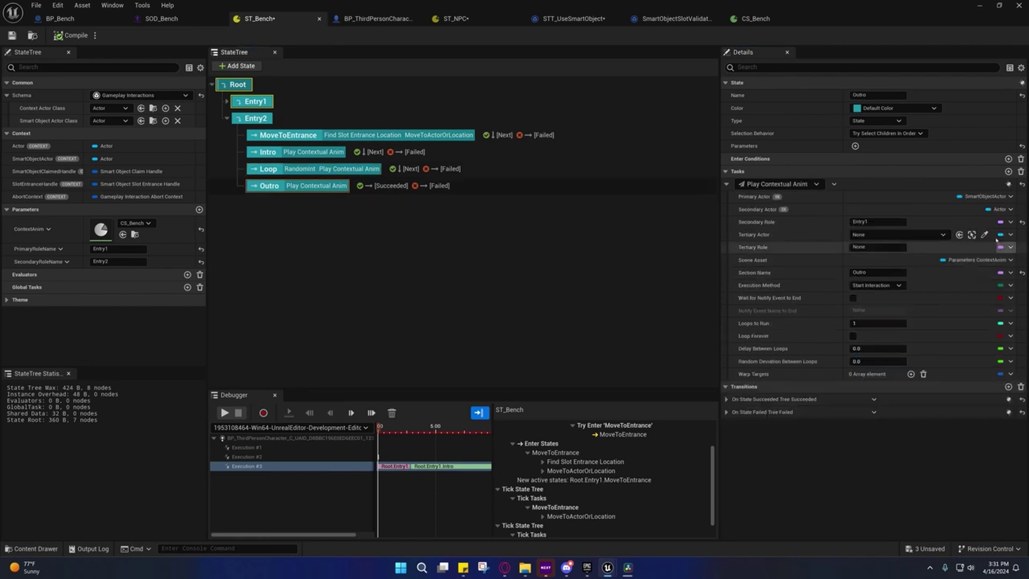
# - Bind the Secondary Role of the Play Contextual Anim task in Entry2's Outro state to the SecondaryRoleName parameter
pyautogui.click(1009, 247)
pyautogui.moveTo(996, 247)
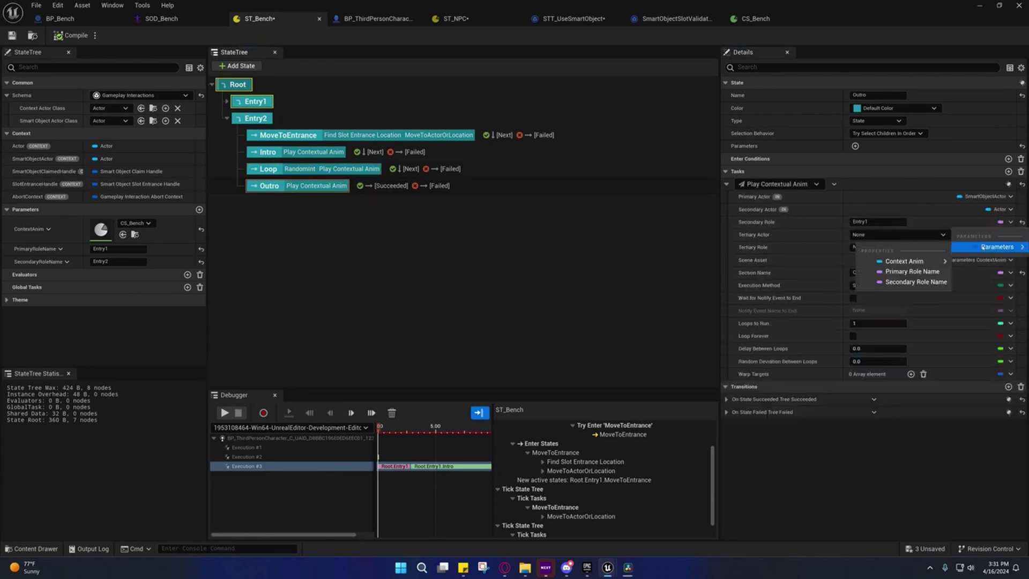
pyautogui.click(897, 282)
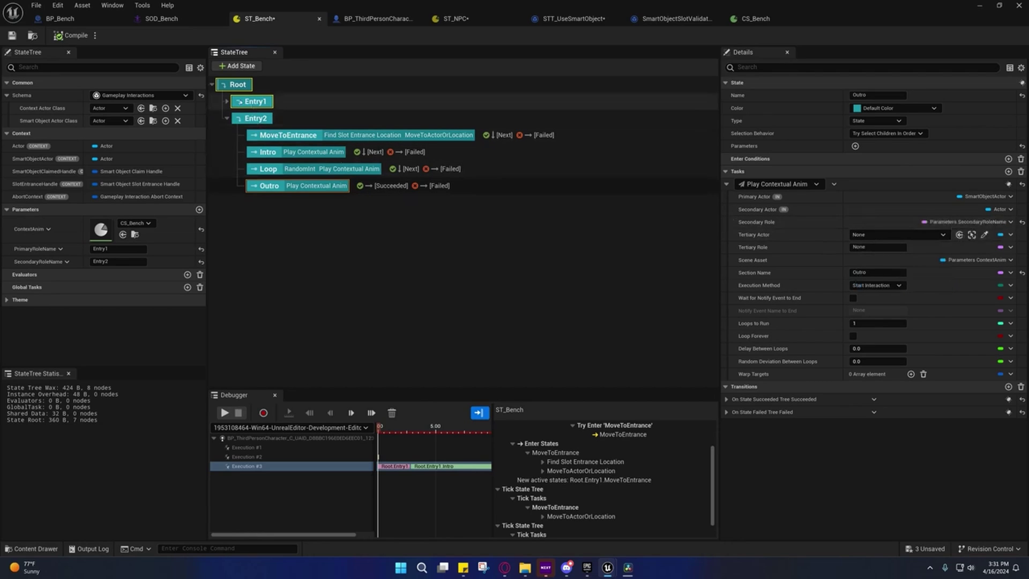
# - Check the Secondary Role bindings in Entry1's Outro, Loop and Intro states and inspect its MoveToEntrance state
pyautogui.click(253, 118)
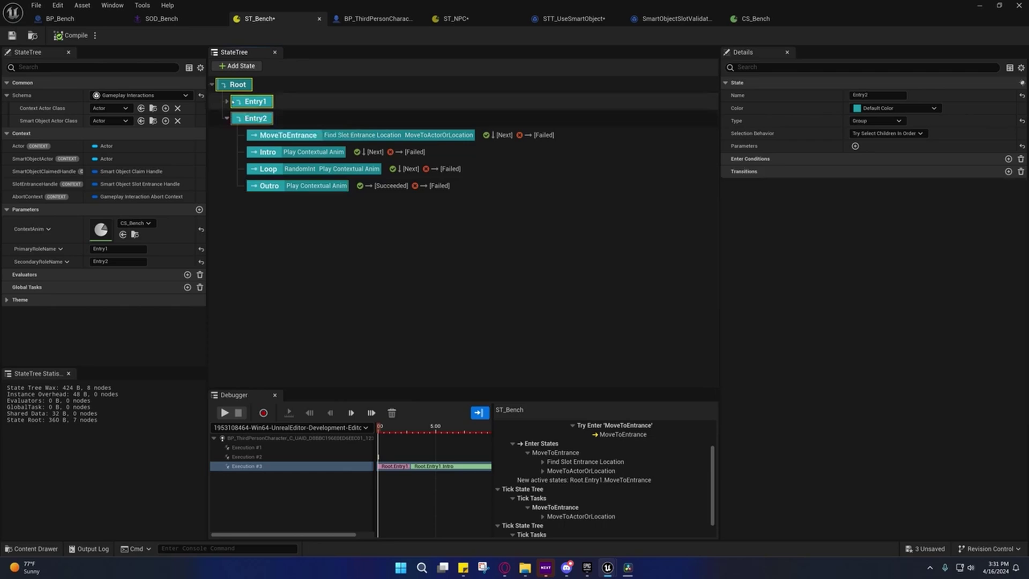
pyautogui.click(227, 101)
pyautogui.click(535, 169)
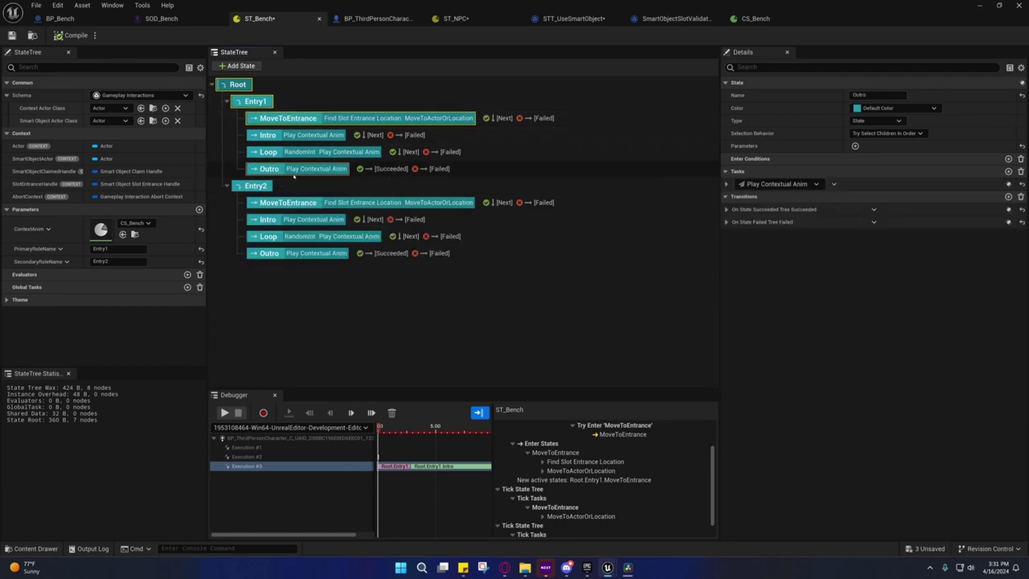
pyautogui.click(726, 184)
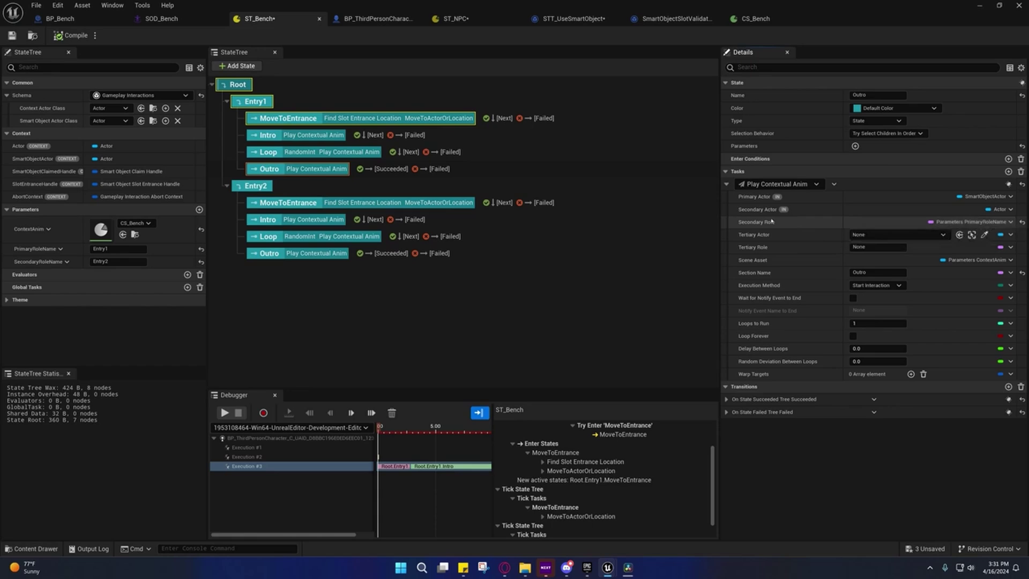
pyautogui.click(622, 153)
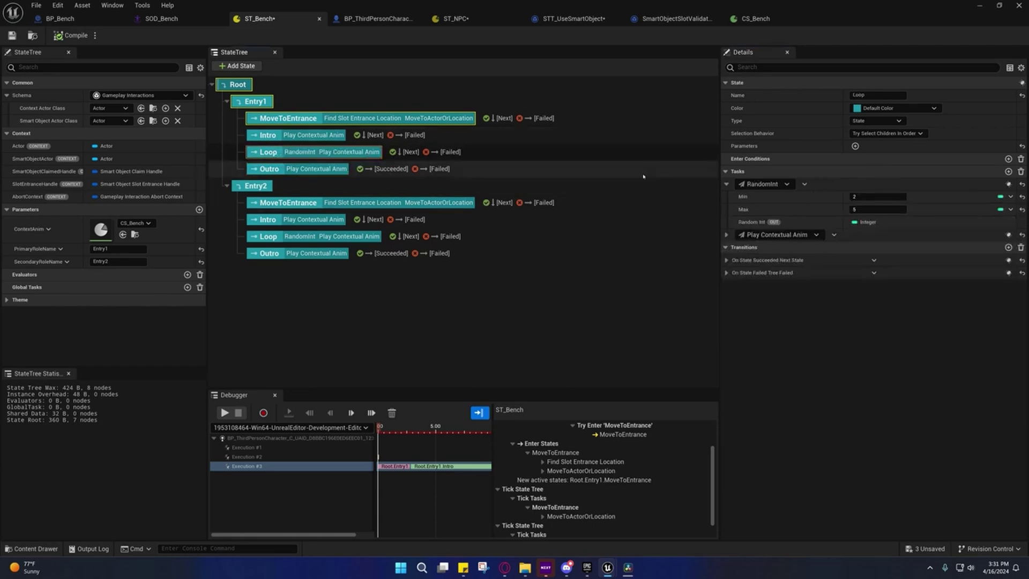
pyautogui.click(727, 234)
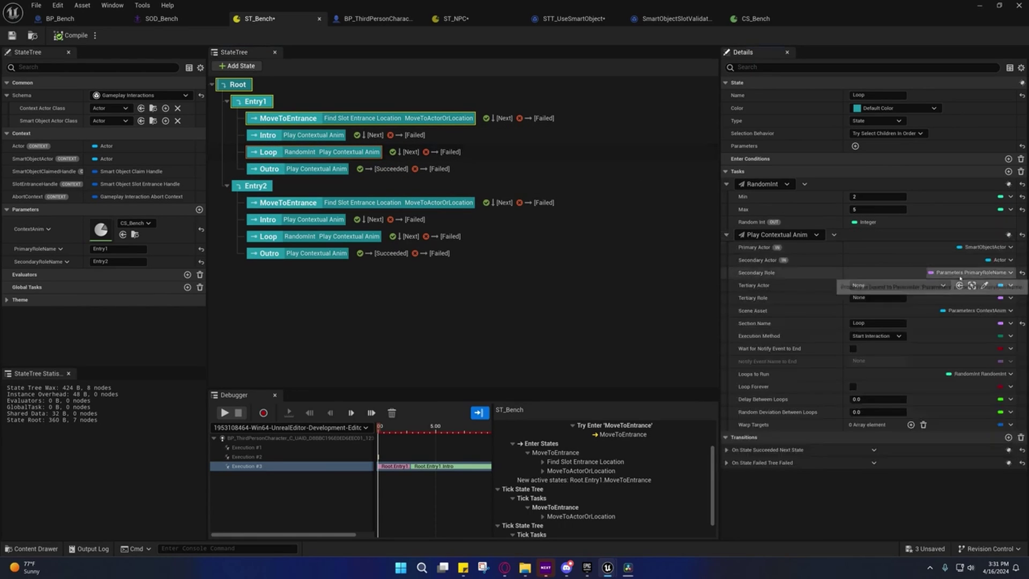
pyautogui.click(621, 135)
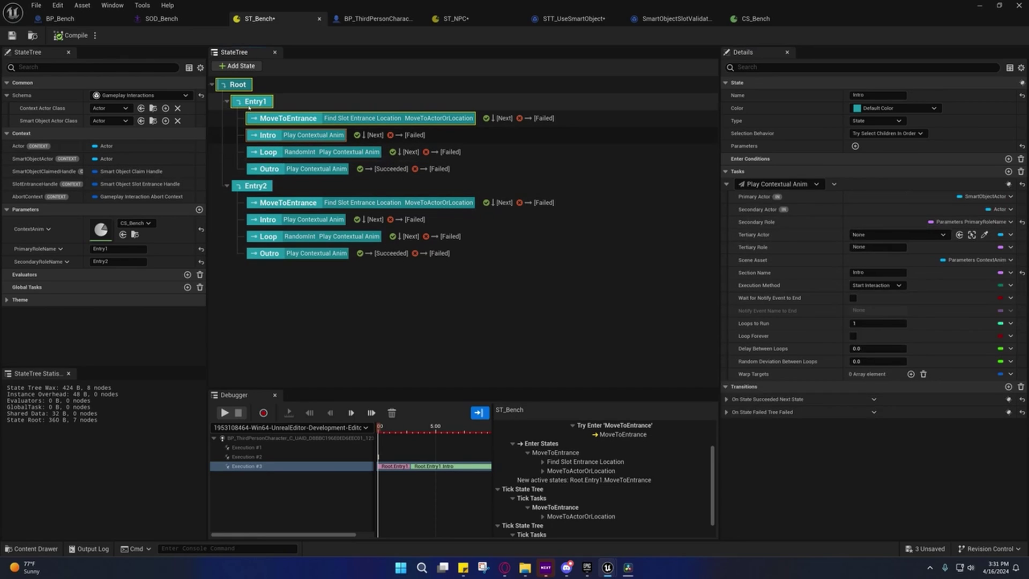
pyautogui.click(364, 120)
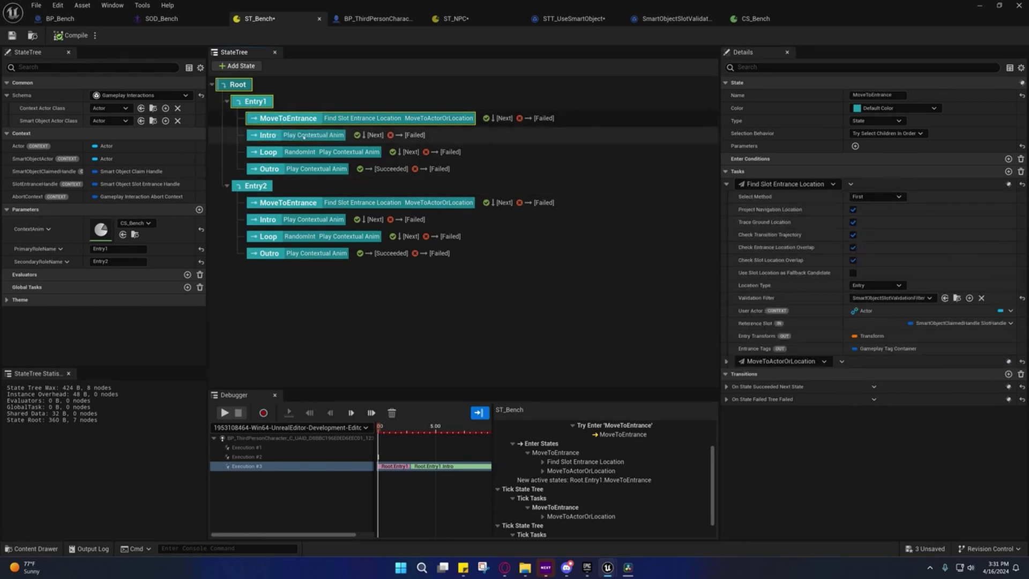
# - Review the Secondary Role bindings in Entry2's Intro, Loop and Outro states, and collapse both entry branches
pyautogui.click(227, 101)
pyautogui.click(268, 153)
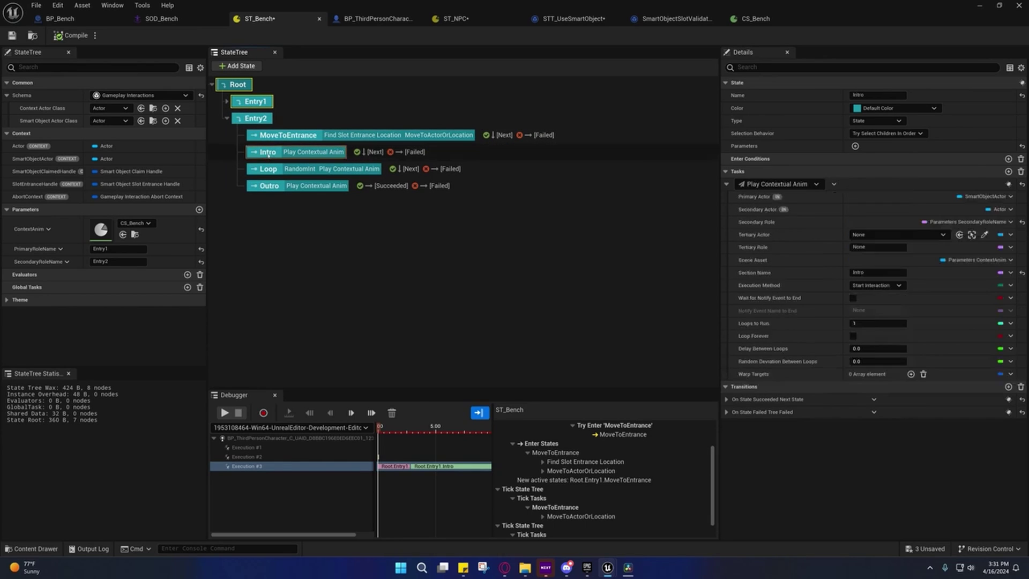
pyautogui.click(267, 153)
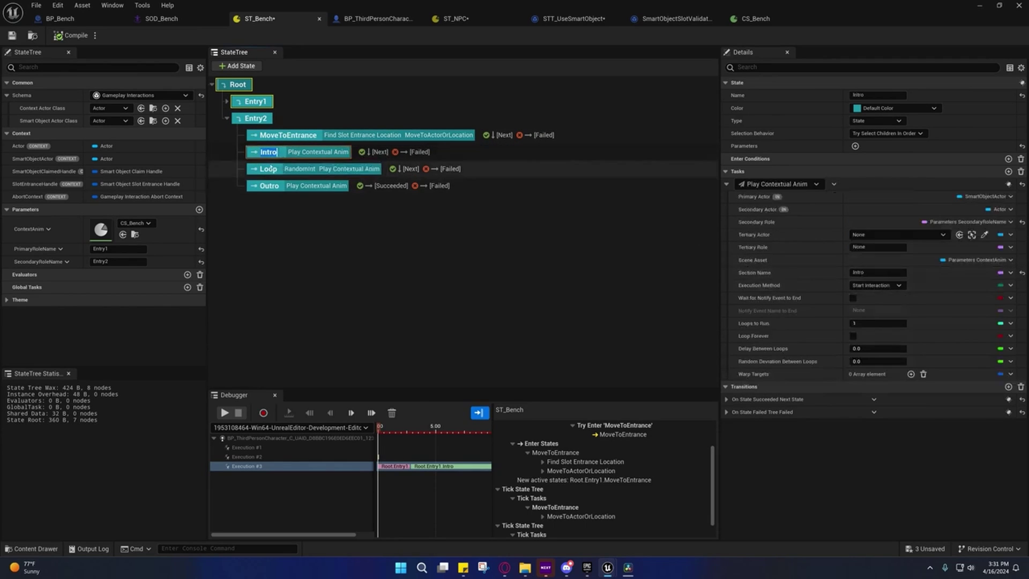
pyautogui.click(268, 169)
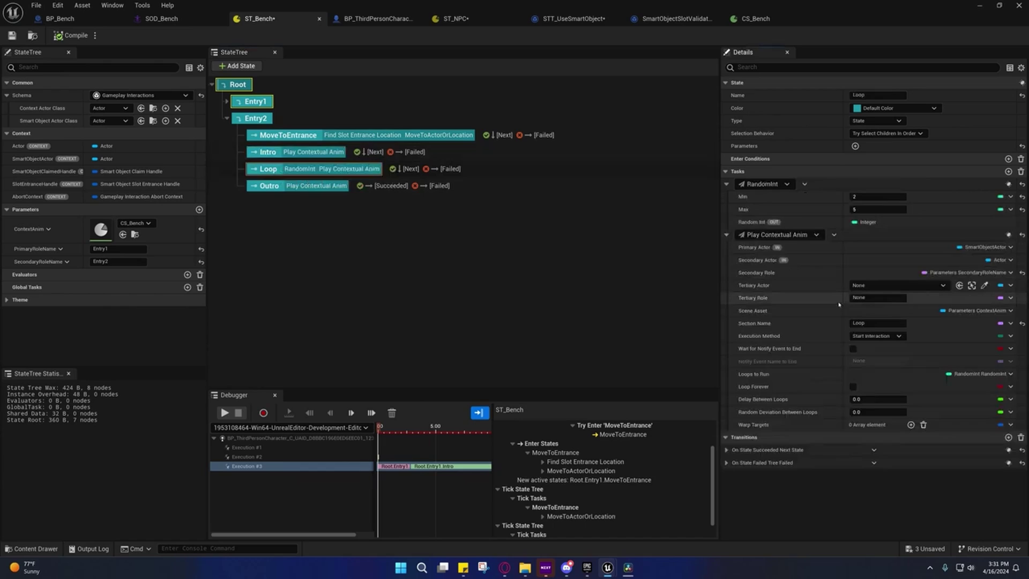
pyautogui.click(298, 187)
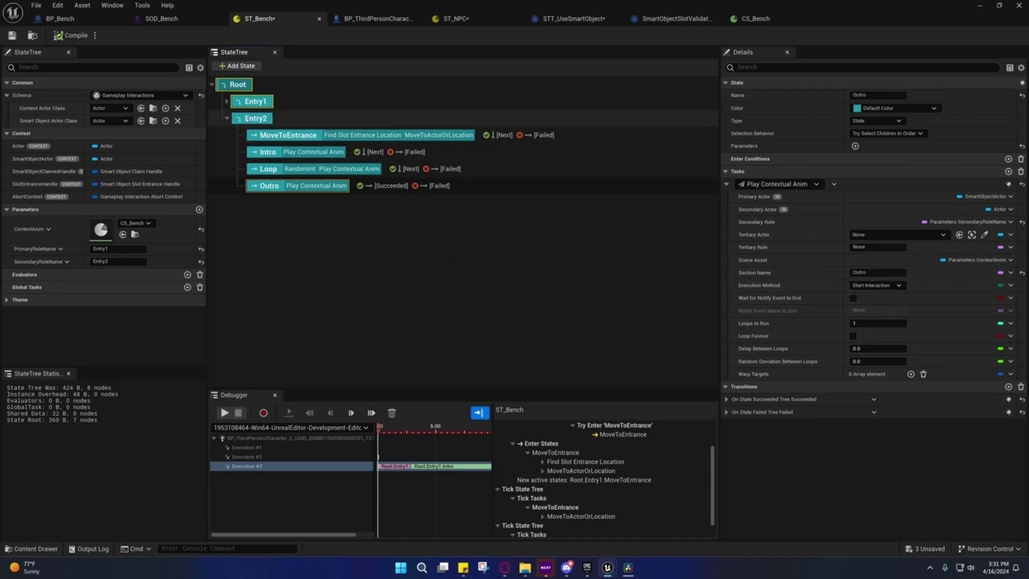
pyautogui.click(255, 101)
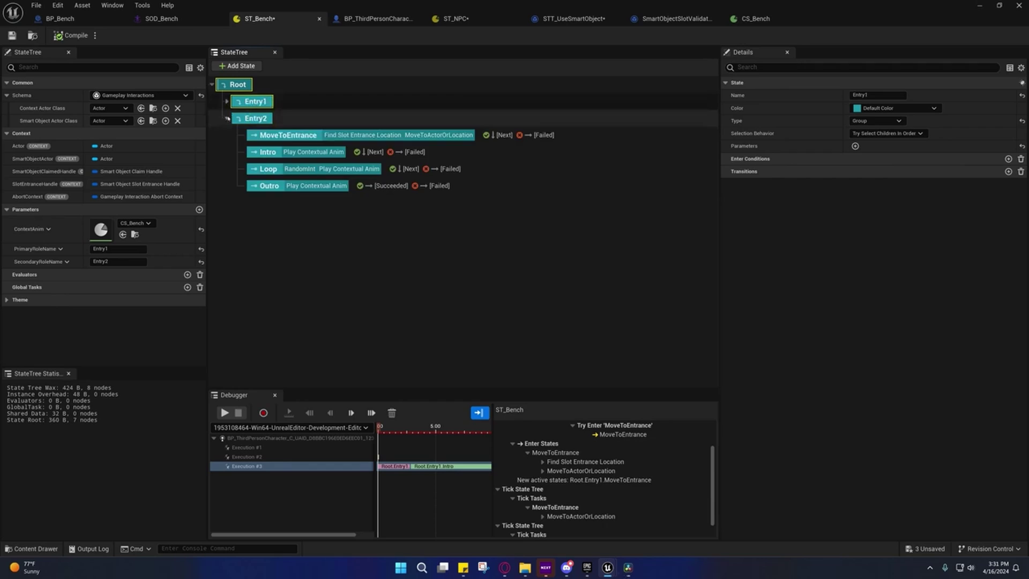
pyautogui.click(226, 118)
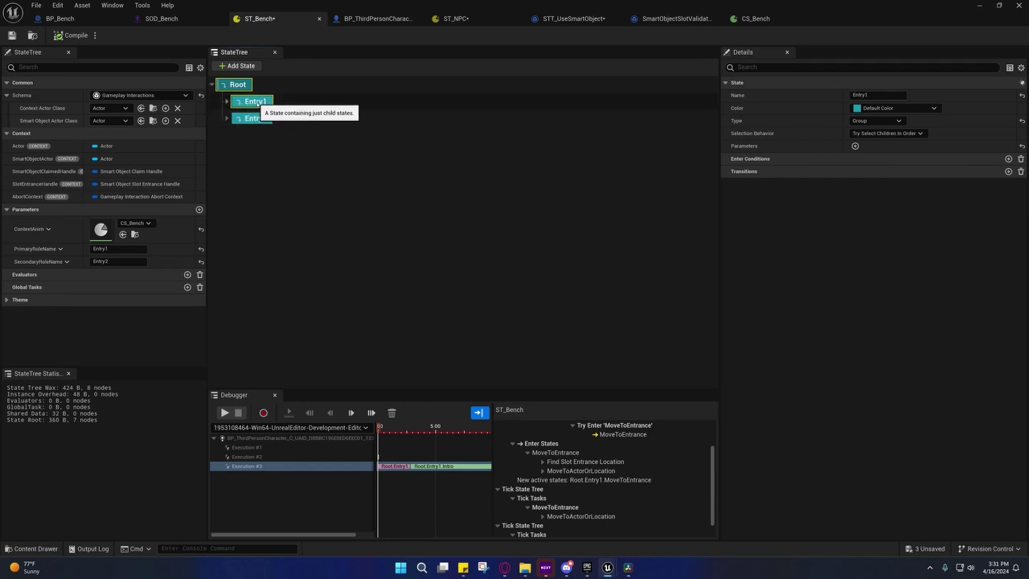
pyautogui.click(255, 119)
# - Add a Match Slot Tags enter condition to the Entry1 state and expand its settings
pyautogui.click(255, 102)
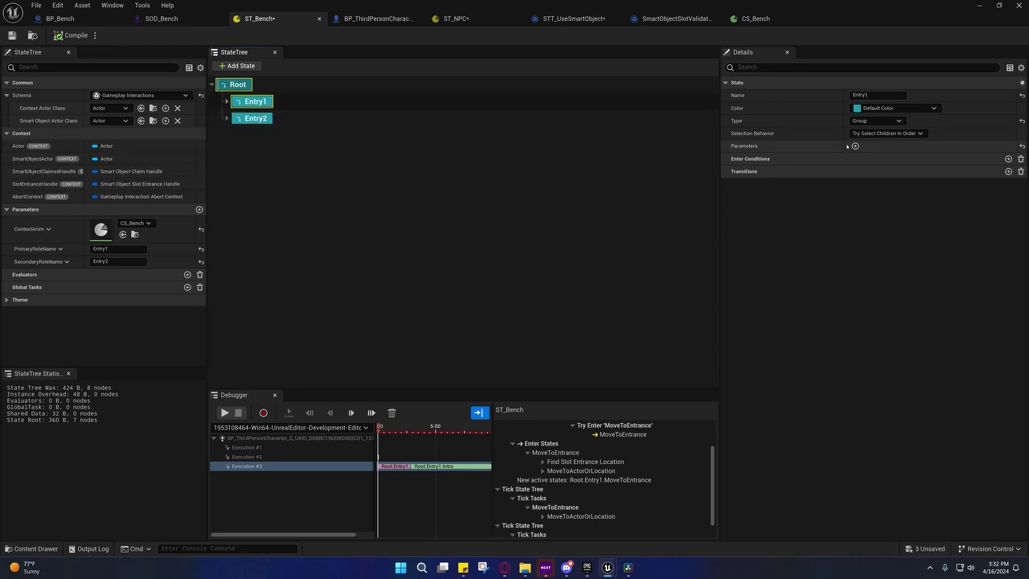
pyautogui.click(1007, 159)
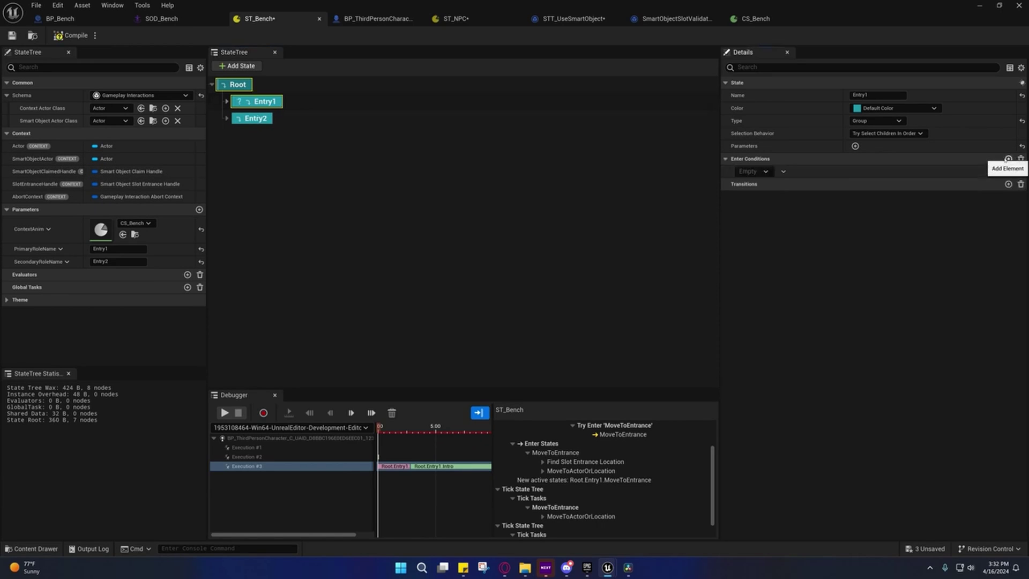
pyautogui.click(765, 171)
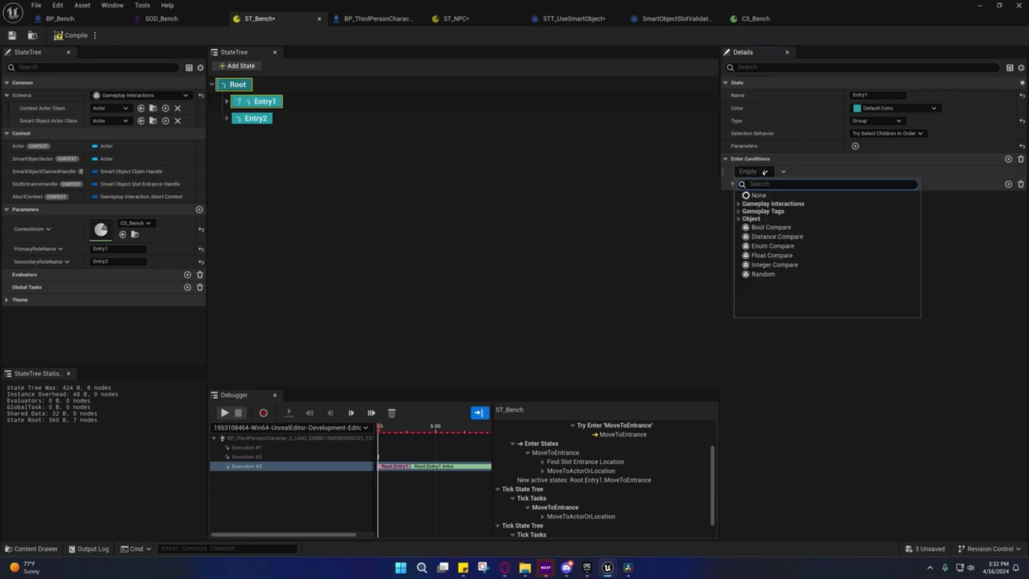
pyautogui.click(739, 204)
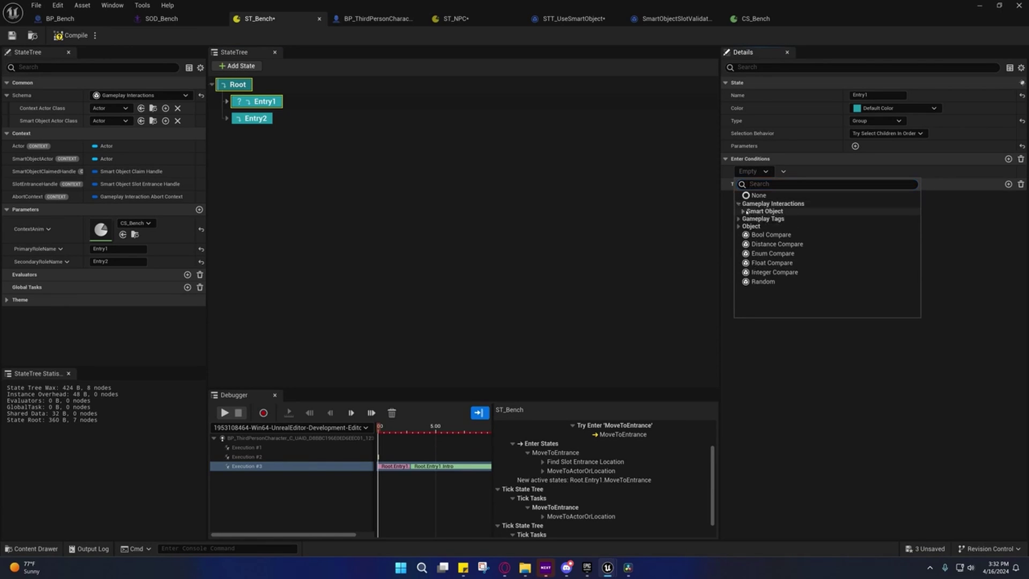
pyautogui.click(743, 212)
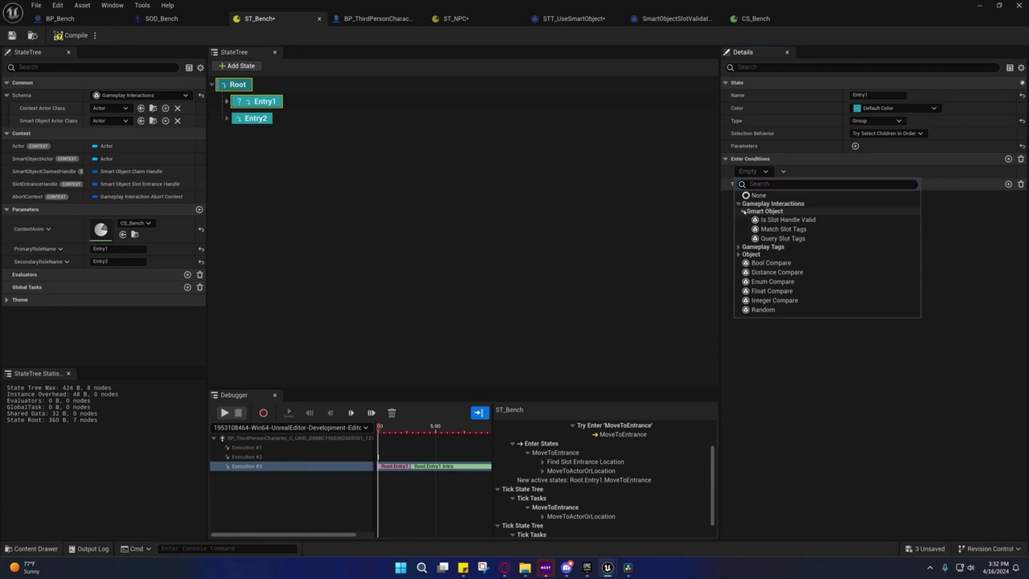
pyautogui.click(796, 231)
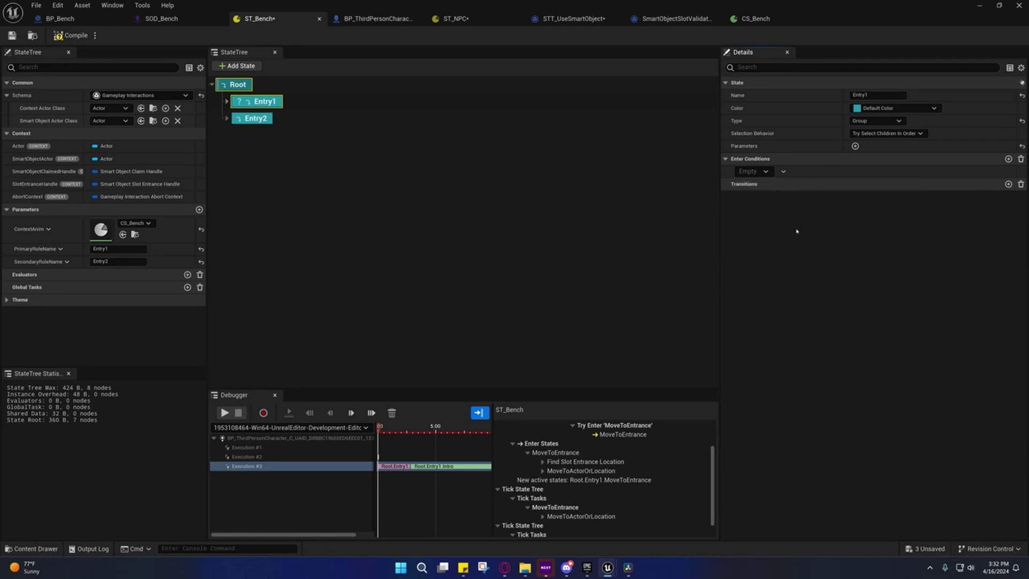
pyautogui.click(726, 171)
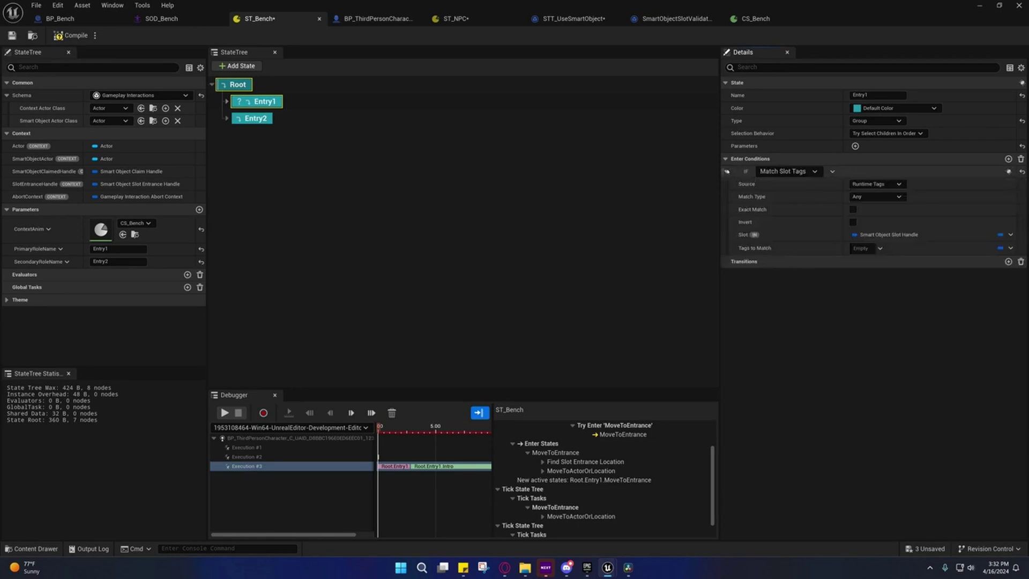
# - Configure Entry1's Match Slot Tags condition with Runtime Tags as source, match type Any, Exact Match enabled and the tag SmartObject.Sync.Primary
pyautogui.click(869, 185)
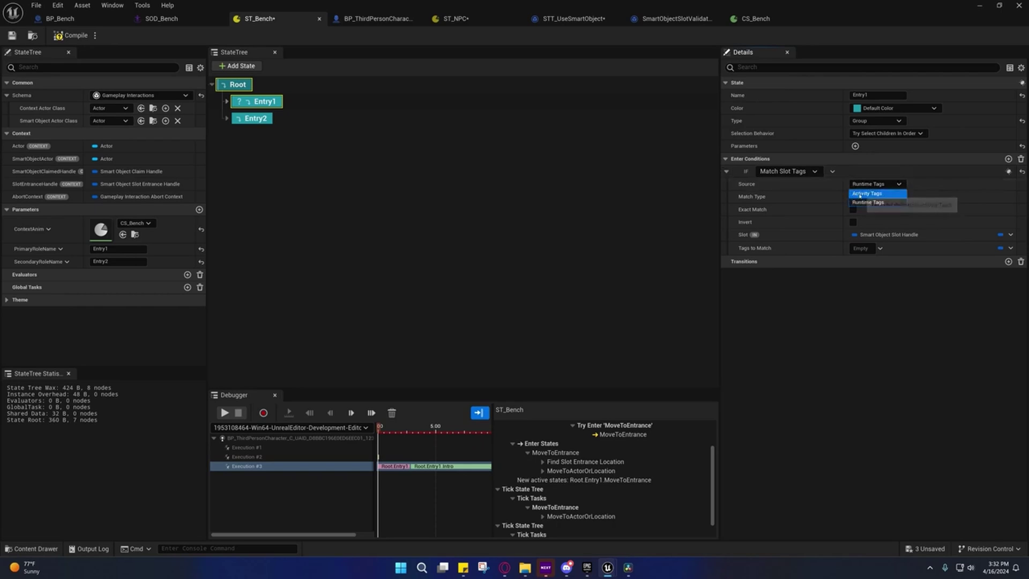
pyautogui.click(869, 185)
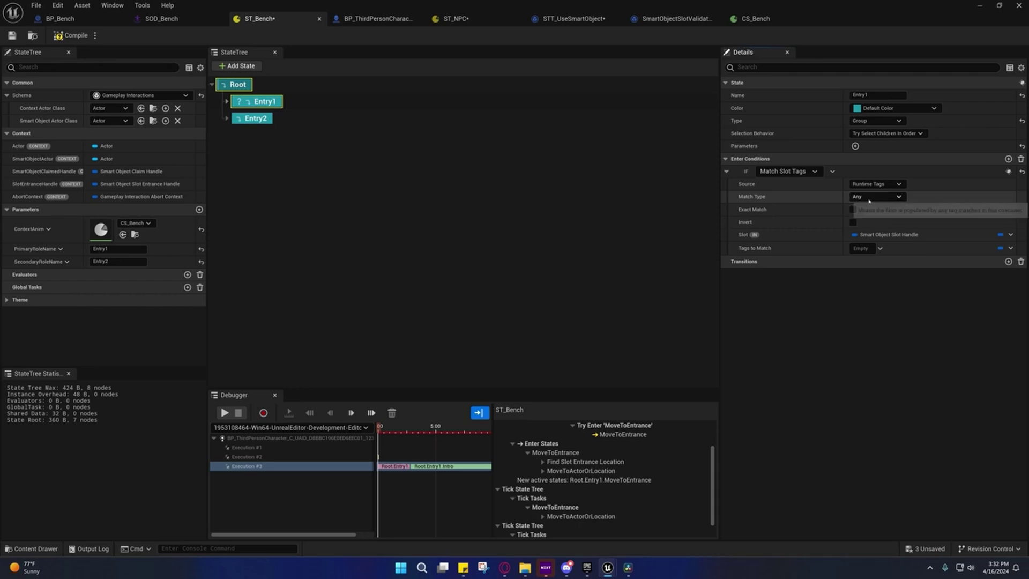
pyautogui.click(869, 197)
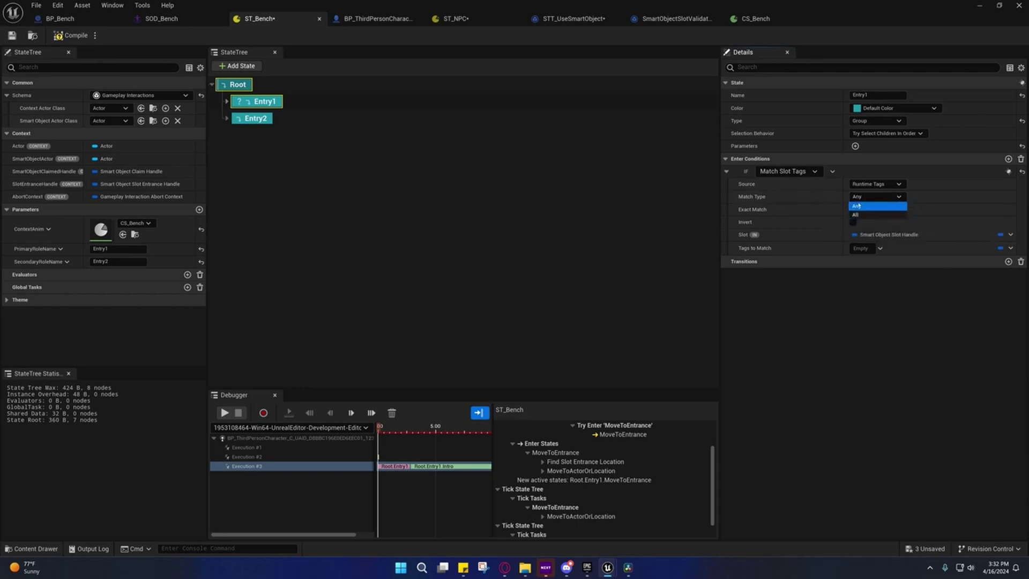
pyautogui.click(858, 206)
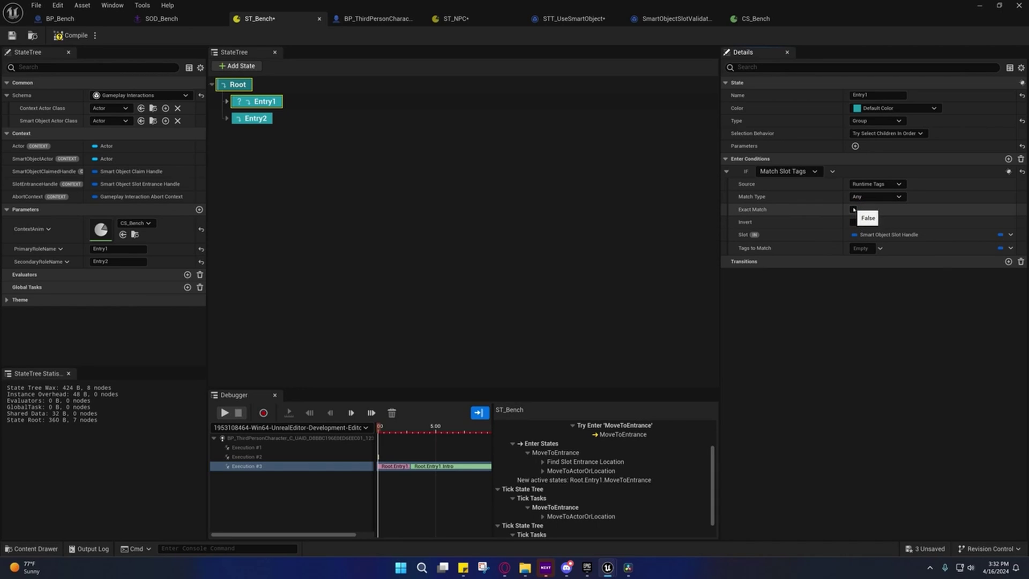
pyautogui.click(879, 249)
pyautogui.click(871, 371)
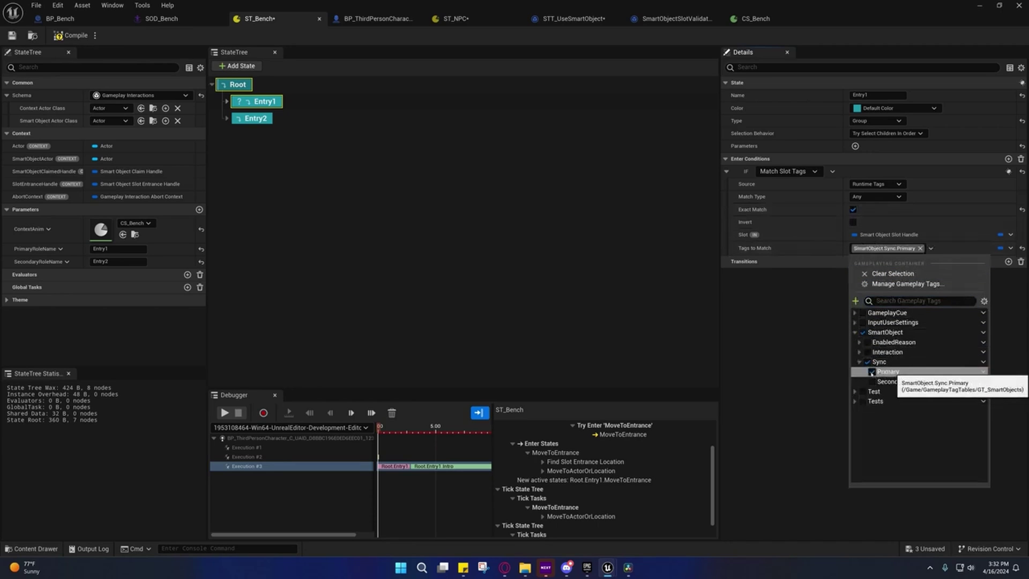
pyautogui.click(788, 295)
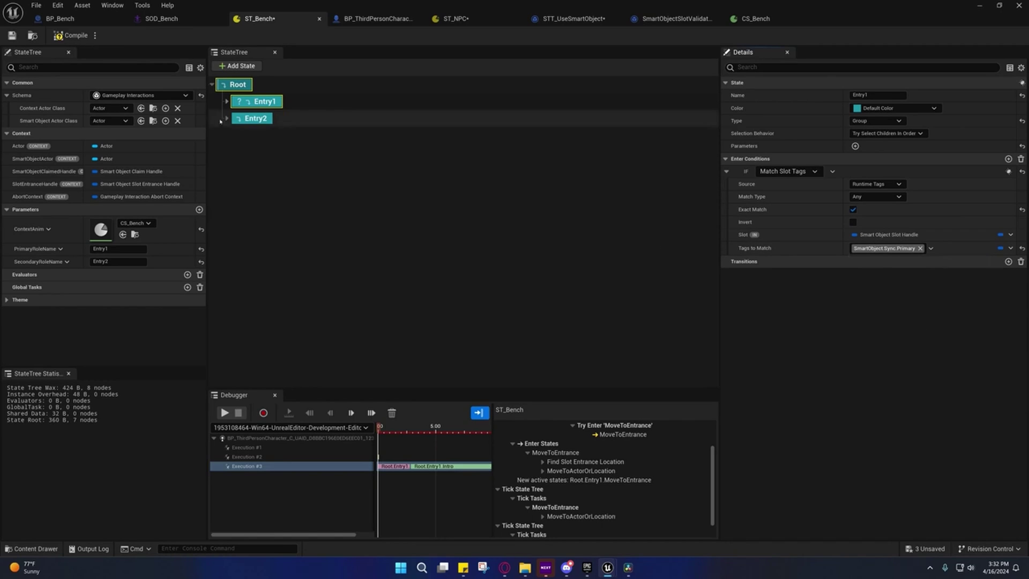
# - Add a Match Slot Tags enter condition to the Entry2 state and expand its settings
pyautogui.click(254, 118)
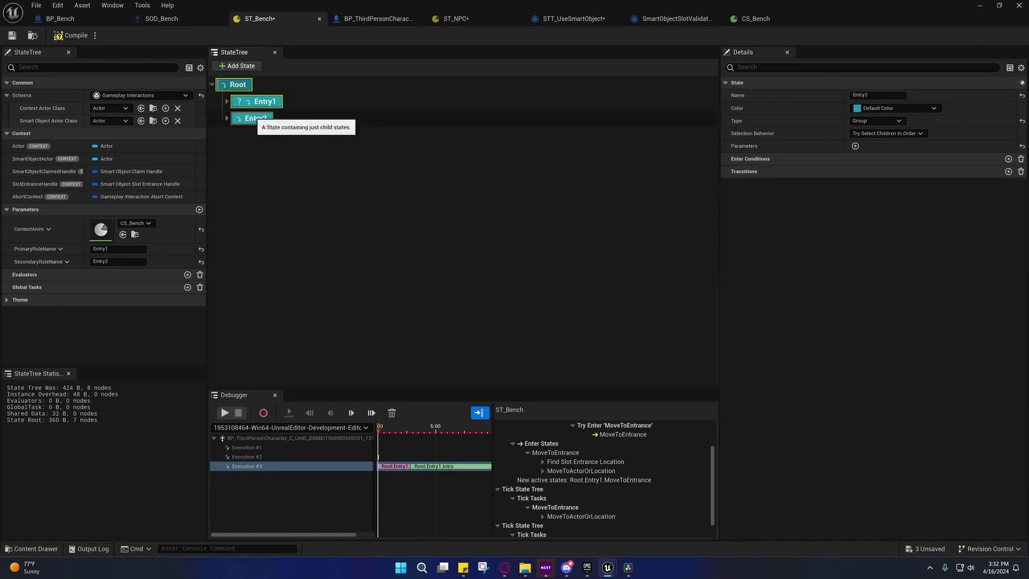
pyautogui.click(1007, 159)
pyautogui.click(751, 171)
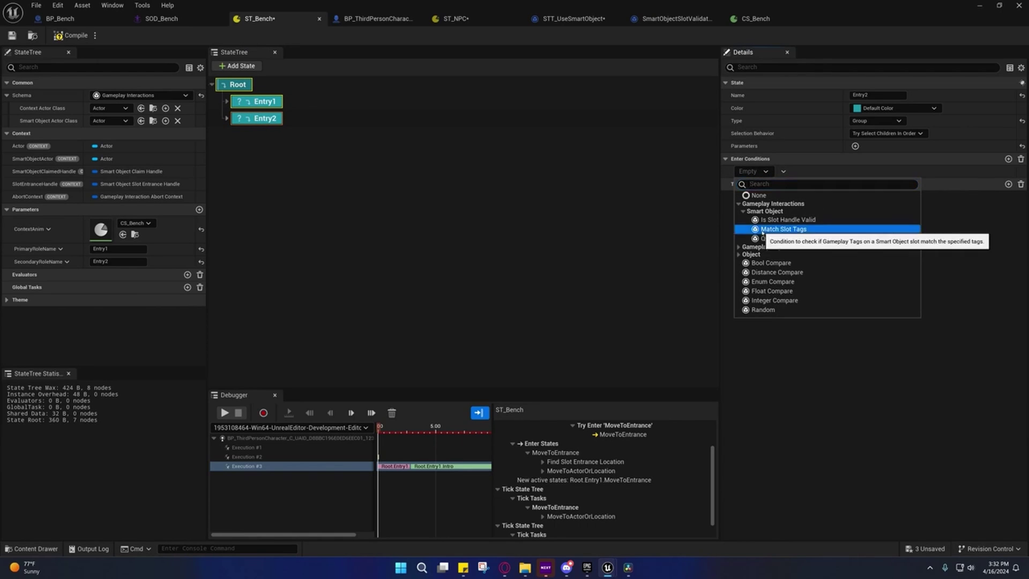
pyautogui.click(763, 229)
pyautogui.click(728, 171)
# - Configure Entry2's Match Slot Tags condition with Runtime Tags as source, Exact Match enabled and the tag SmartObject.Sync.Secondary
pyautogui.click(884, 184)
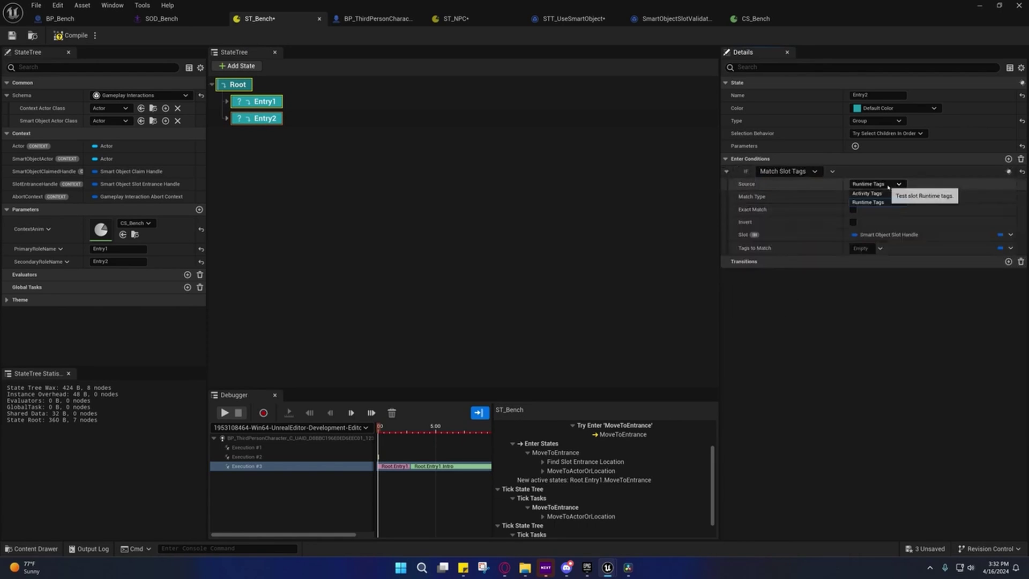
pyautogui.click(867, 201)
pyautogui.click(852, 209)
pyautogui.click(879, 248)
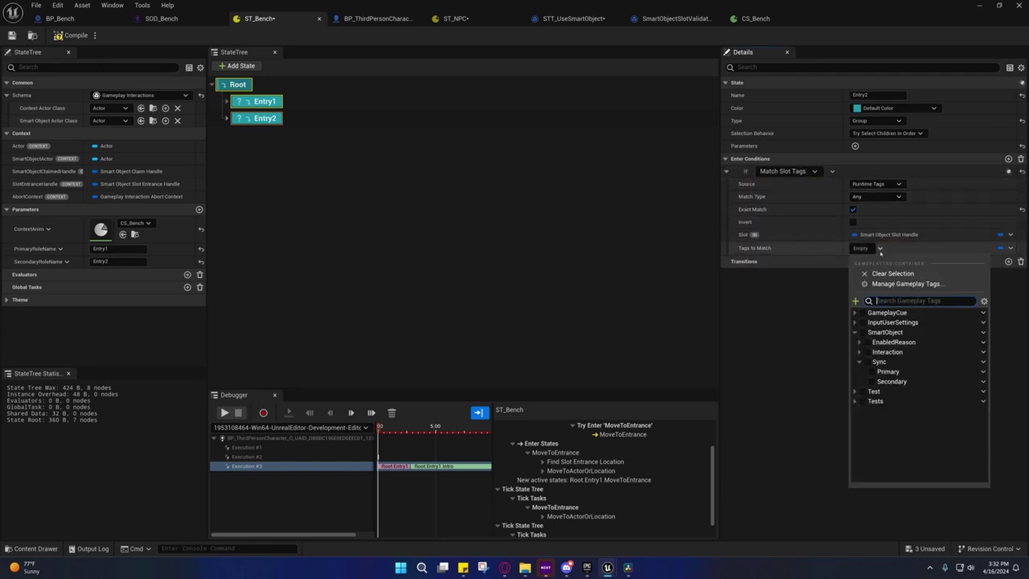
pyautogui.click(890, 381)
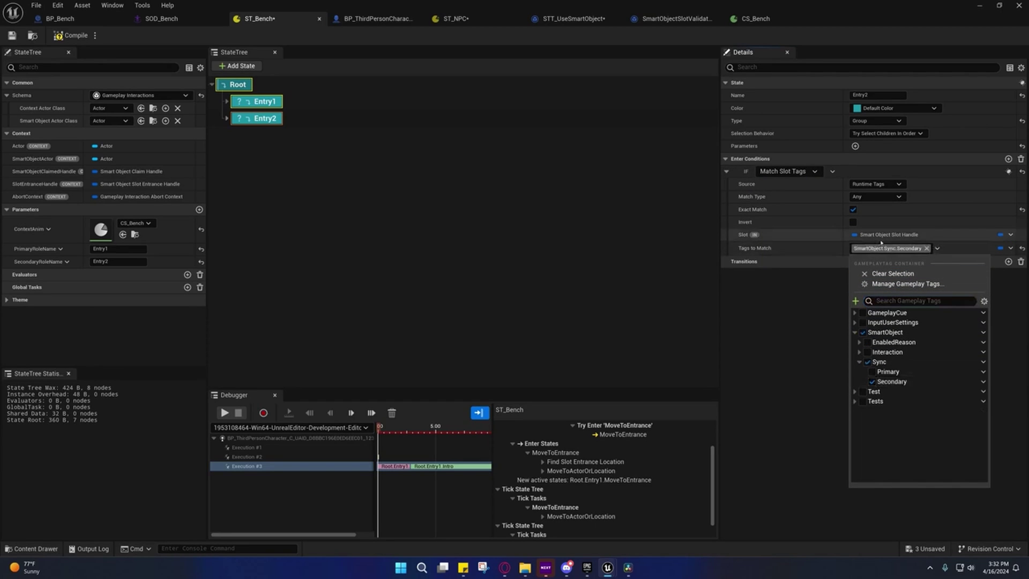
# - Bind the Slot of Entry2's Match Slot Tags condition to the SlotHandle of SmartObjectClaimedHandle
pyautogui.click(1010, 235)
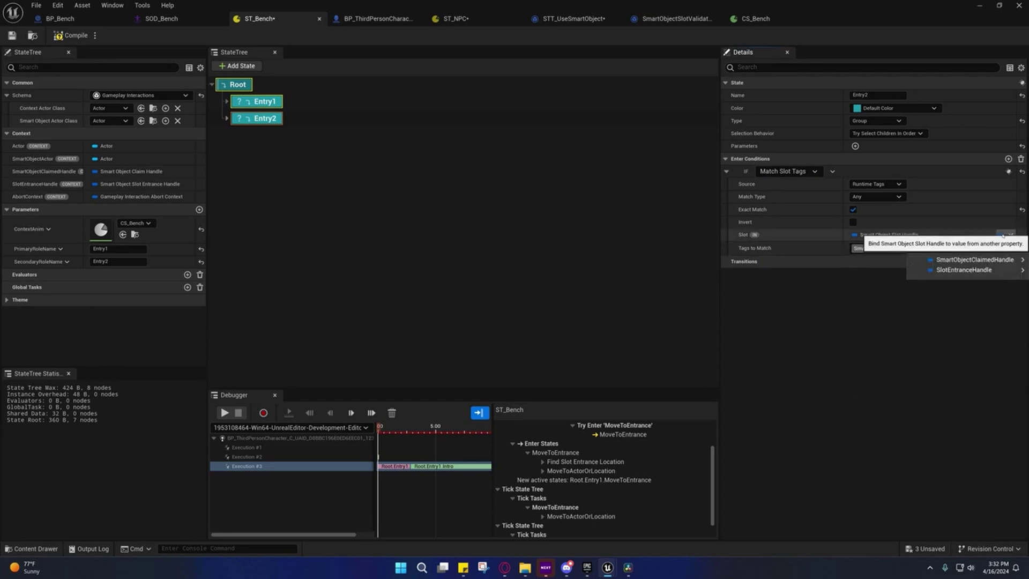
pyautogui.click(1010, 235)
pyautogui.moveTo(972, 259)
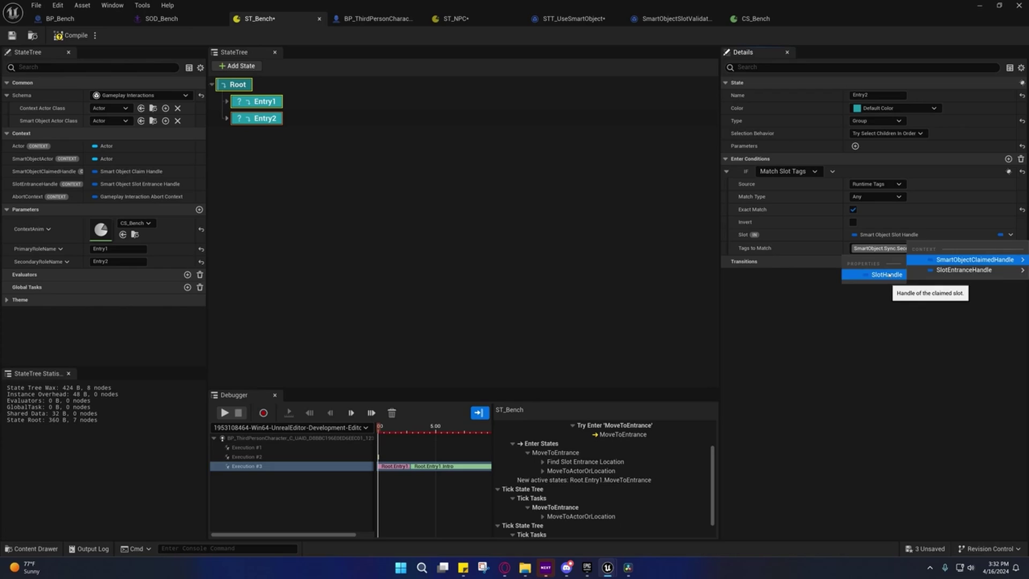
pyautogui.click(887, 274)
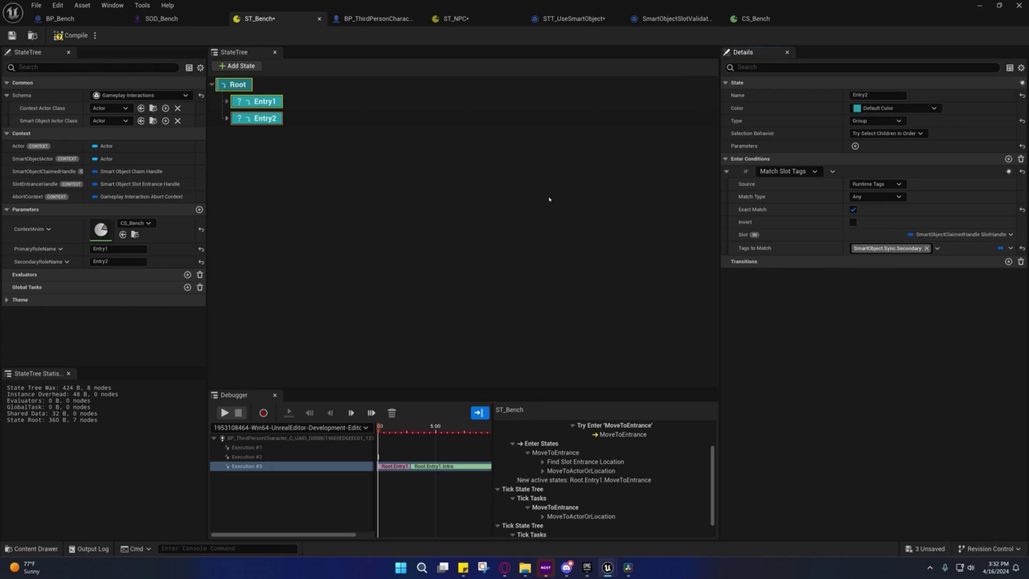
# - Bind the Slot of Entry1's Match Slot Tags condition to SmartObjectClaimedHandle's SlotHandle, clear the debugger traces and compile the state tree
pyautogui.click(265, 102)
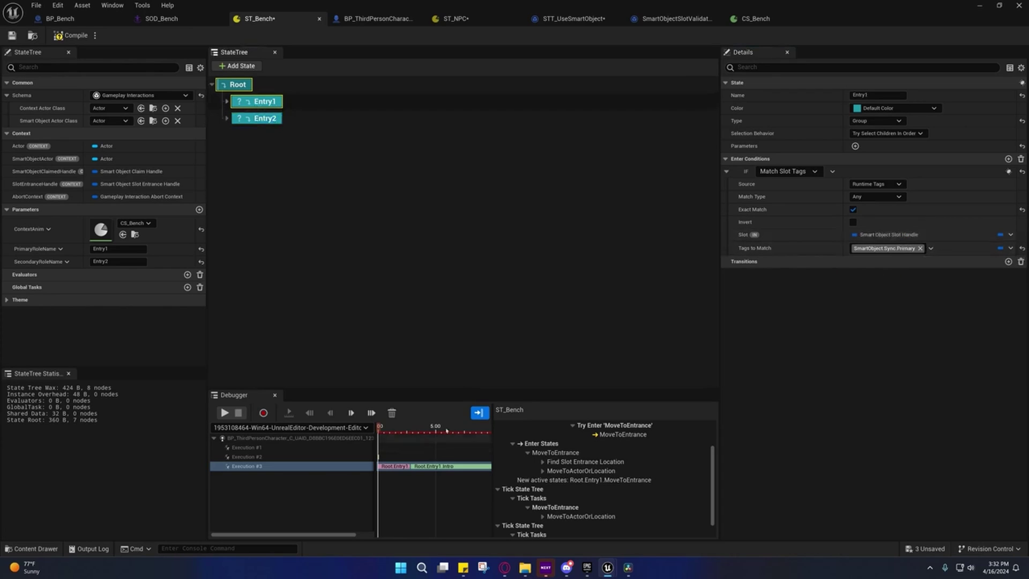
pyautogui.click(392, 412)
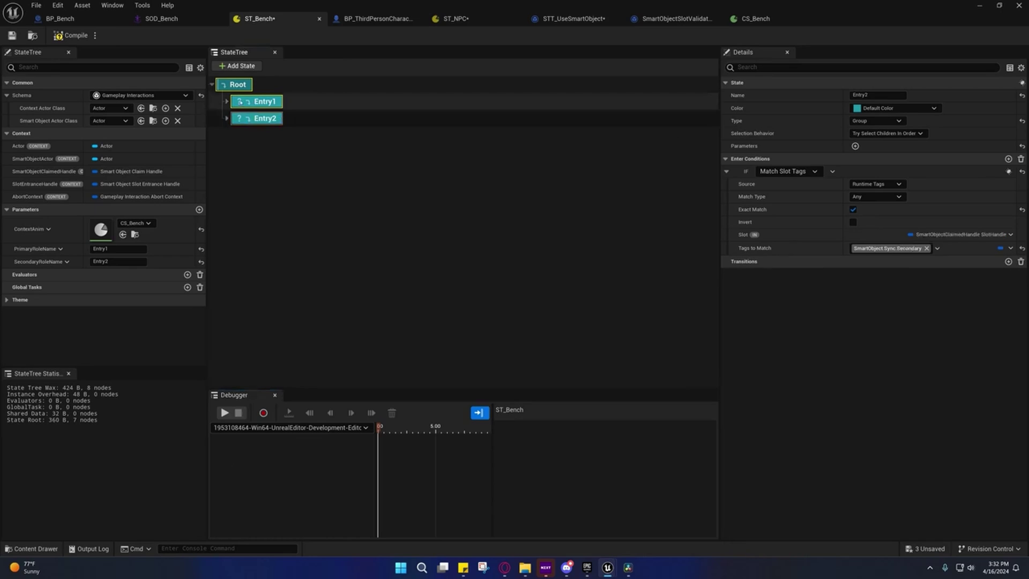
pyautogui.click(1011, 234)
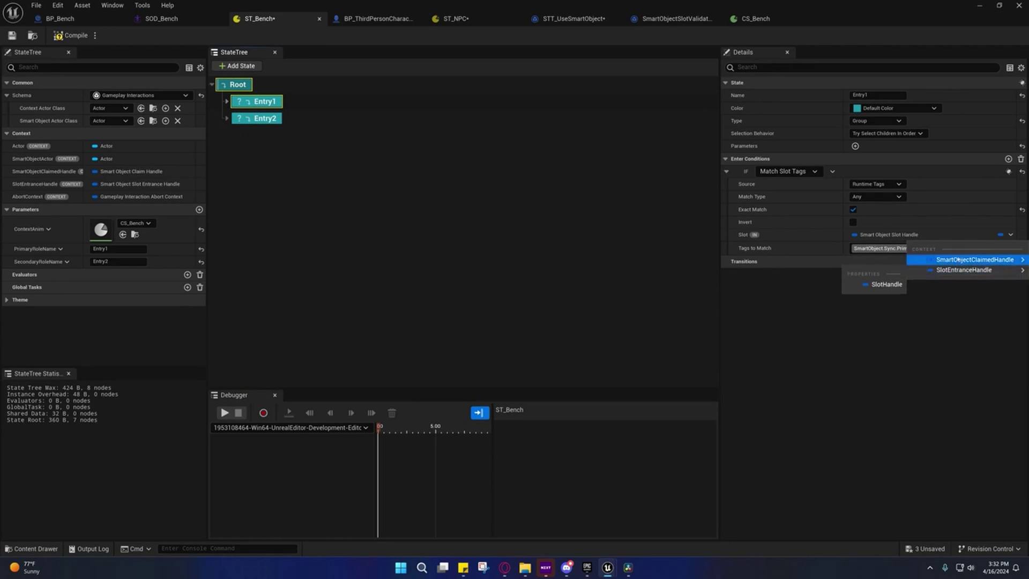
pyautogui.click(885, 274)
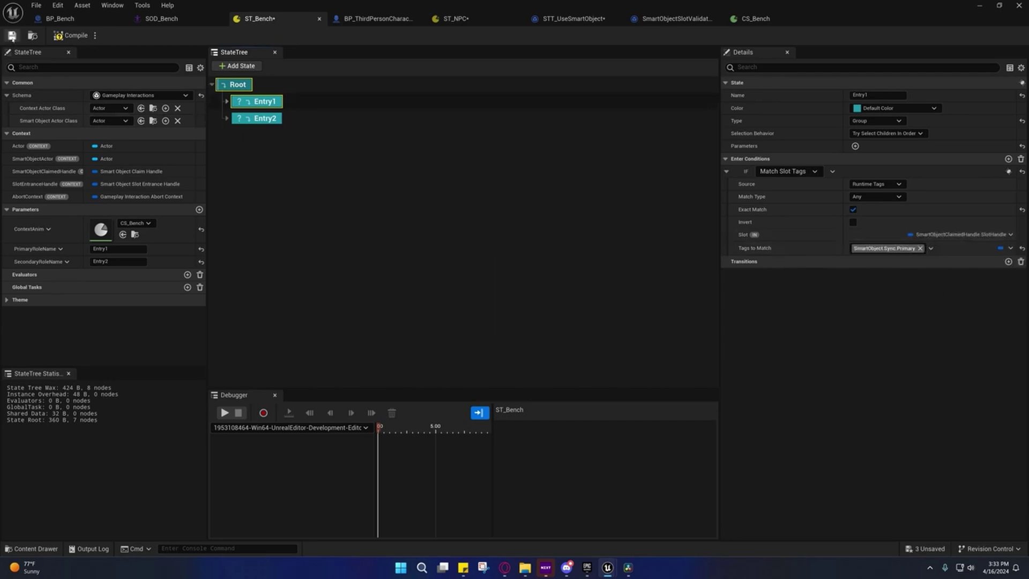
pyautogui.click(72, 36)
# - Check Entry2's enter condition and the task bindings of its MoveToEntrance and Intro states, and save ST_Bench
pyautogui.click(256, 119)
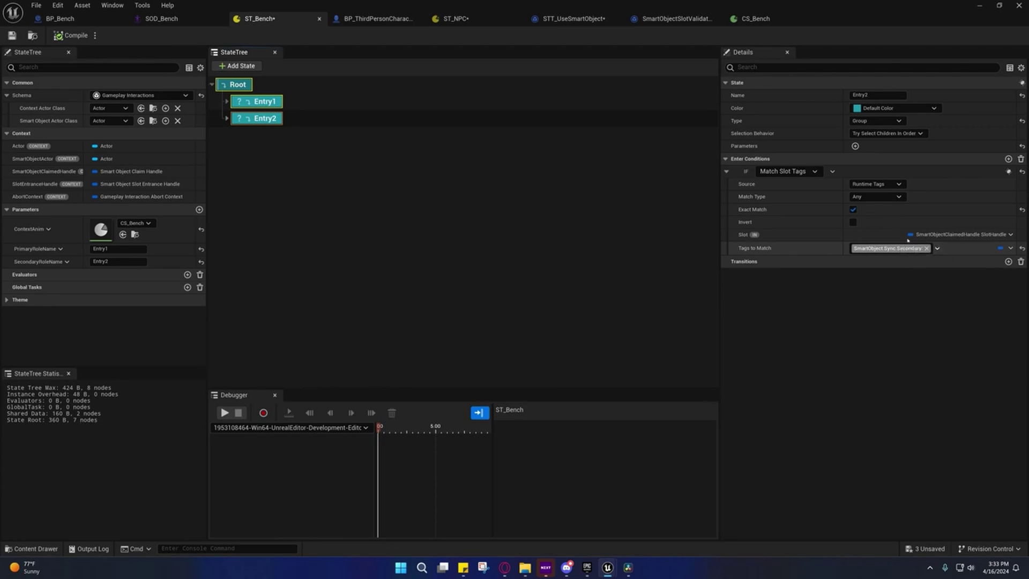
pyautogui.click(227, 118)
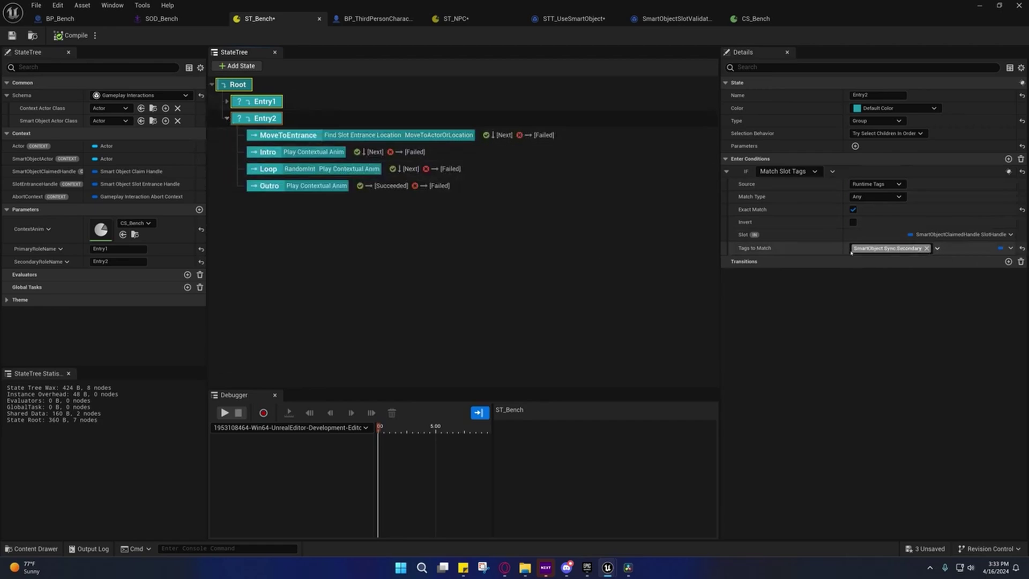
pyautogui.click(643, 134)
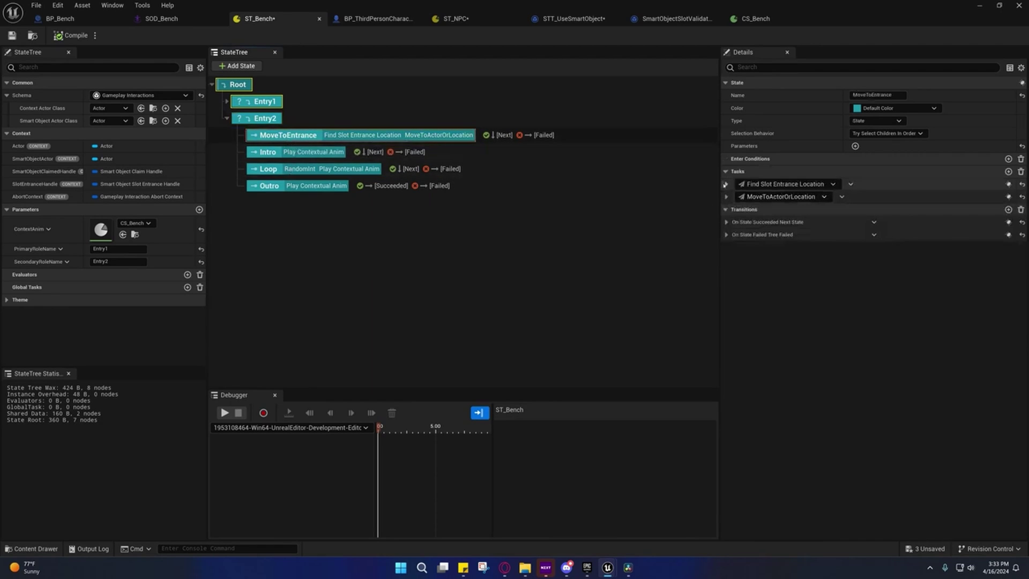
pyautogui.click(726, 185)
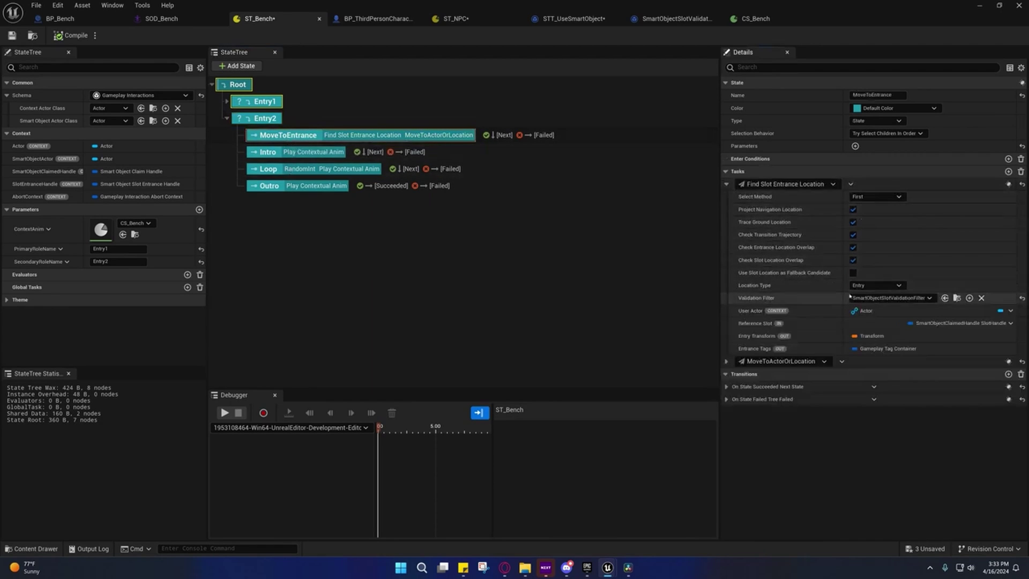
pyautogui.click(939, 326)
pyautogui.click(938, 327)
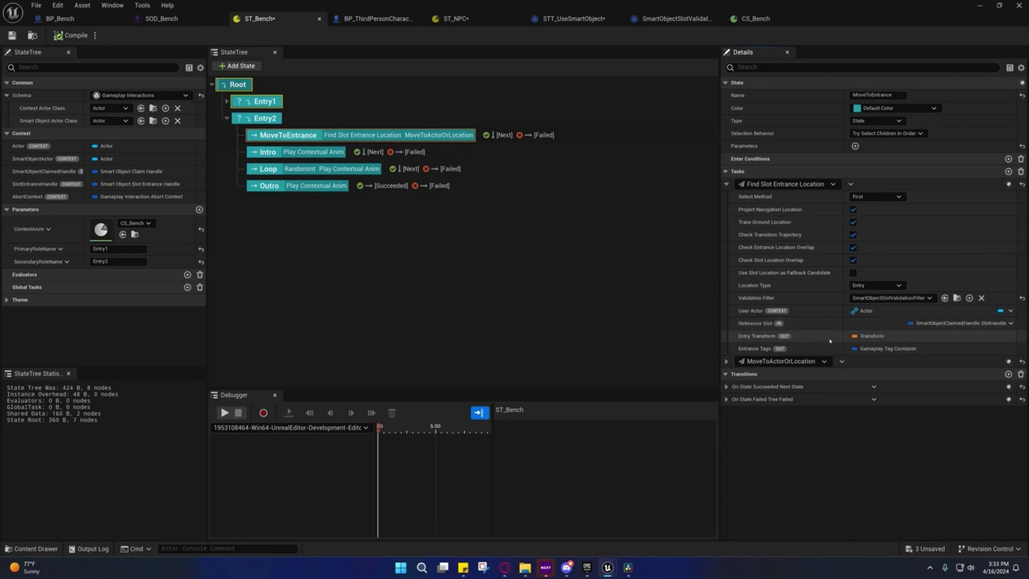
pyautogui.click(759, 362)
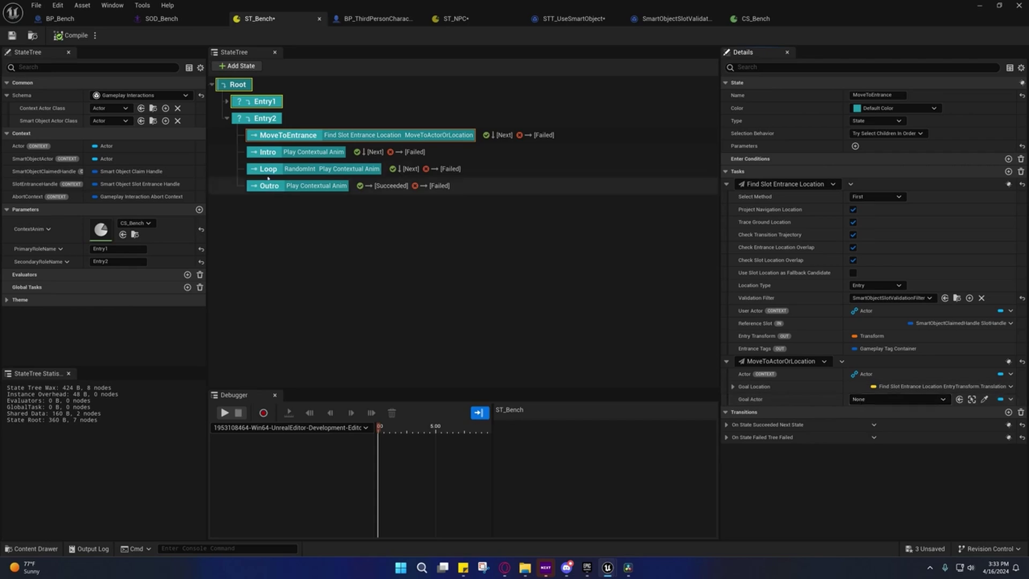
pyautogui.click(268, 153)
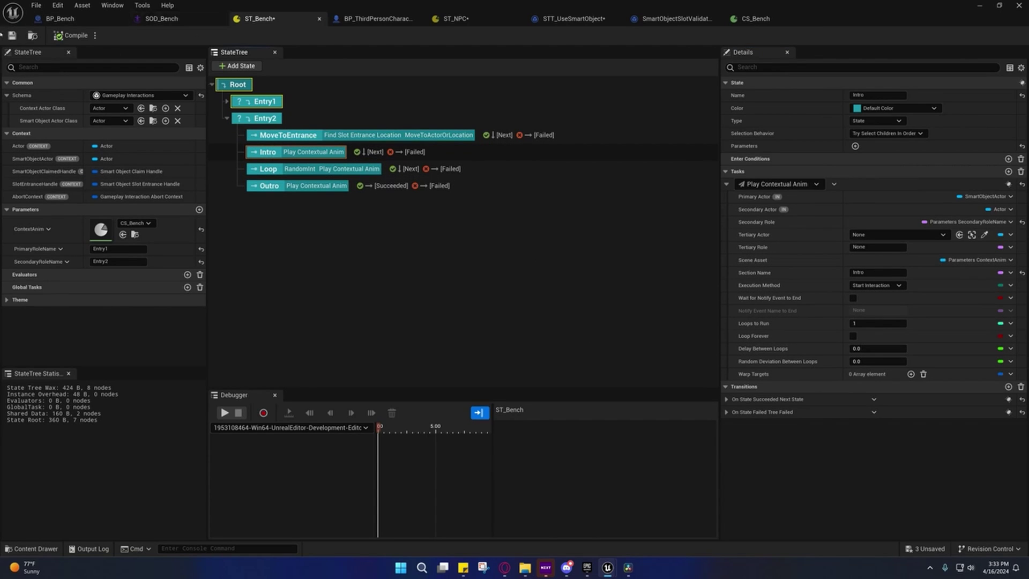
pyautogui.click(11, 36)
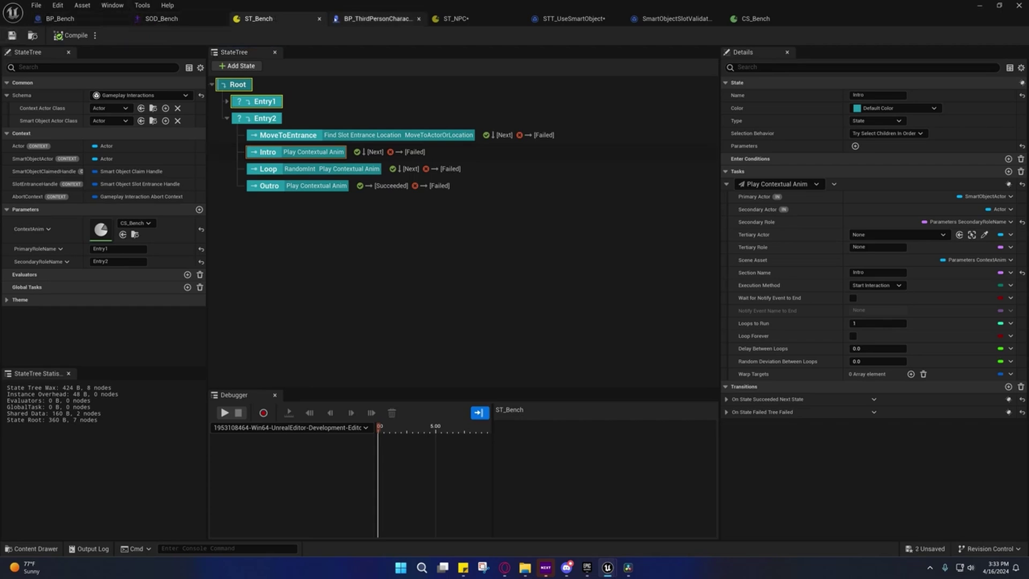
# - Duplicate the third-person character in ThirdPersonMap and place the copy in the foreground, facing the bench
pyautogui.click(980, 5)
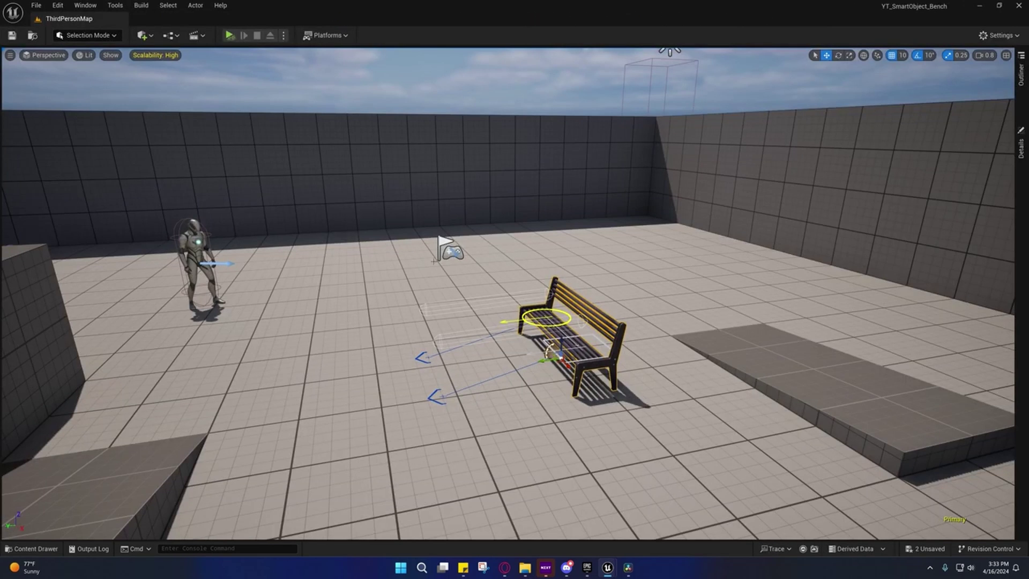
pyautogui.click(426, 240)
pyautogui.rightClick(425, 240)
pyautogui.click(402, 104)
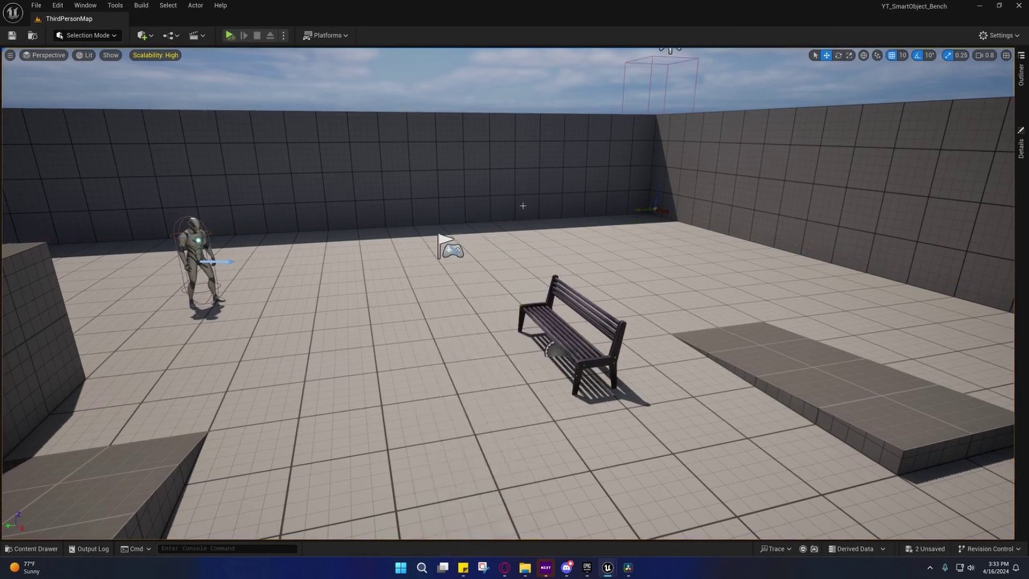
pyautogui.moveTo(521, 206); pyautogui.dragTo(477, 268, button='right')
pyautogui.click(263, 175)
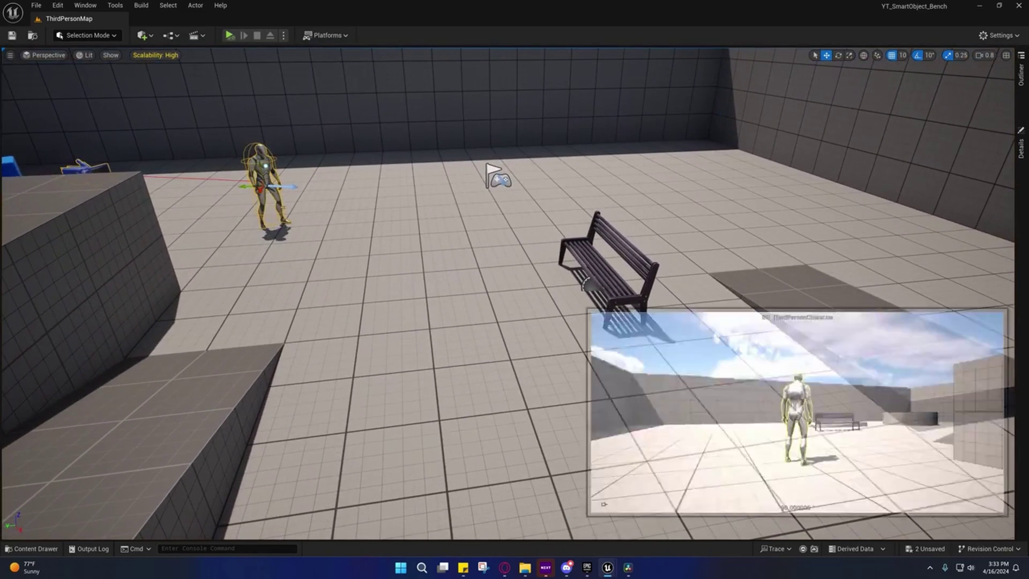
pyautogui.keyDown('alt'); pyautogui.moveTo(259, 189); pyautogui.dragTo(315, 370); pyautogui.keyUp('alt')
pyautogui.moveTo(315, 369); pyautogui.dragTo(348, 385, button='right')
pyautogui.click(532, 244)
pyautogui.moveTo(531, 244); pyautogui.dragTo(498, 241, button='right')
pyautogui.press('s')
# - Enable the Secondary slot in SOD_Bench and save the smart object definition
pyautogui.moveTo(601, 560)
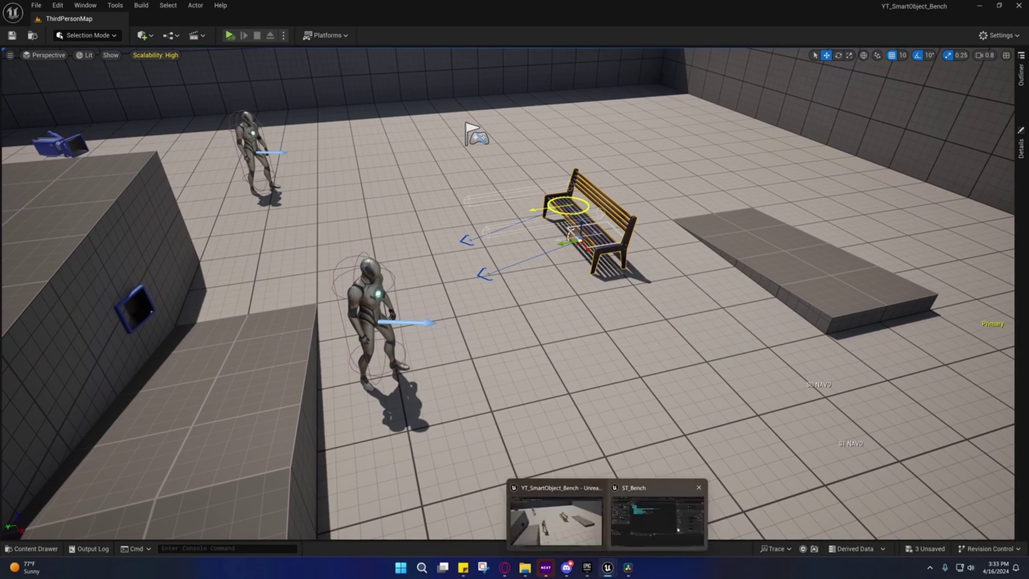
pyautogui.click(667, 519)
pyautogui.click(155, 19)
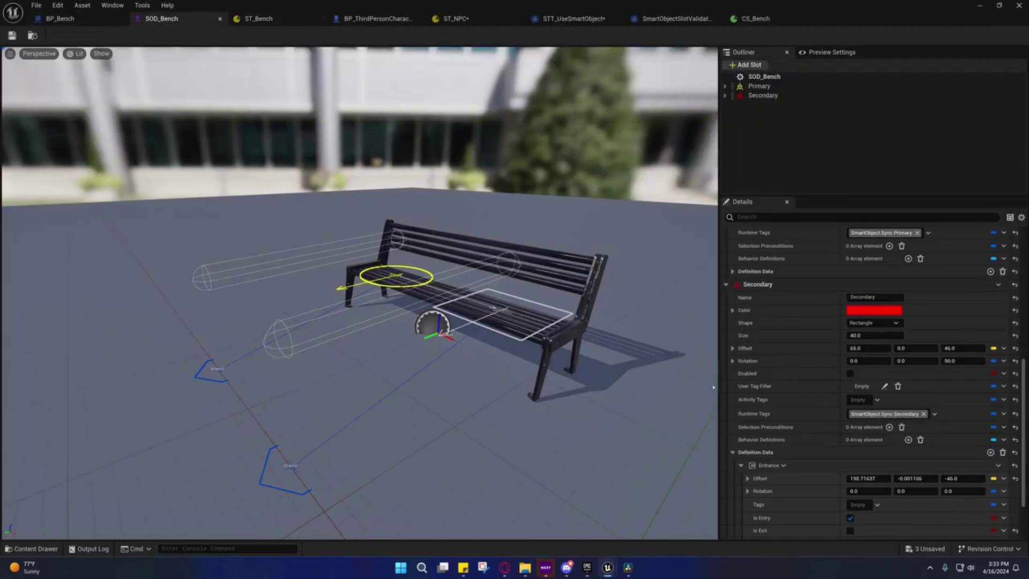
pyautogui.click(850, 373)
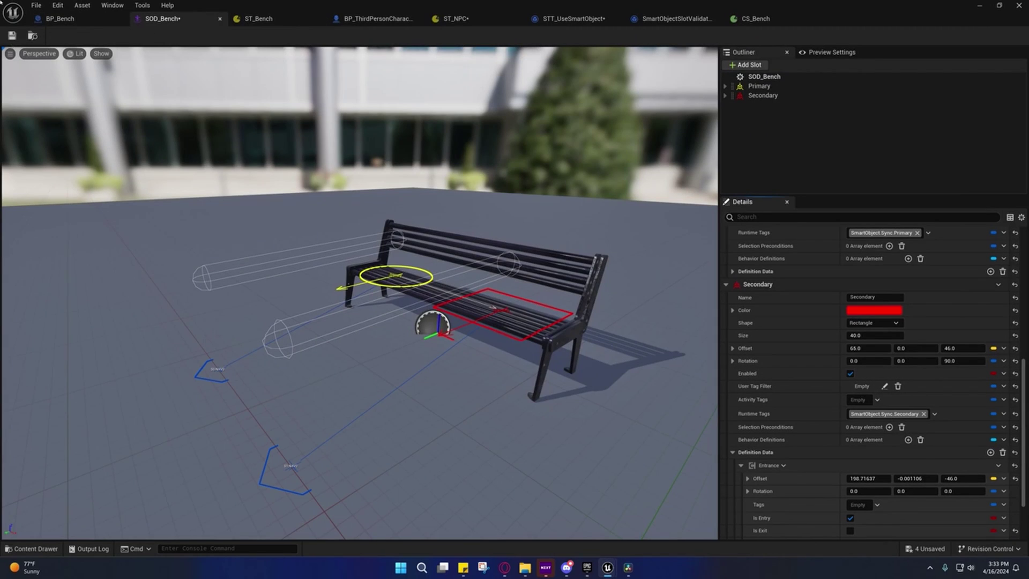
pyautogui.hotkey('ctrl', 's')
# - Return to ThirdPersonMap, frame both characters and the bench, and start simulating the level
pyautogui.click(979, 6)
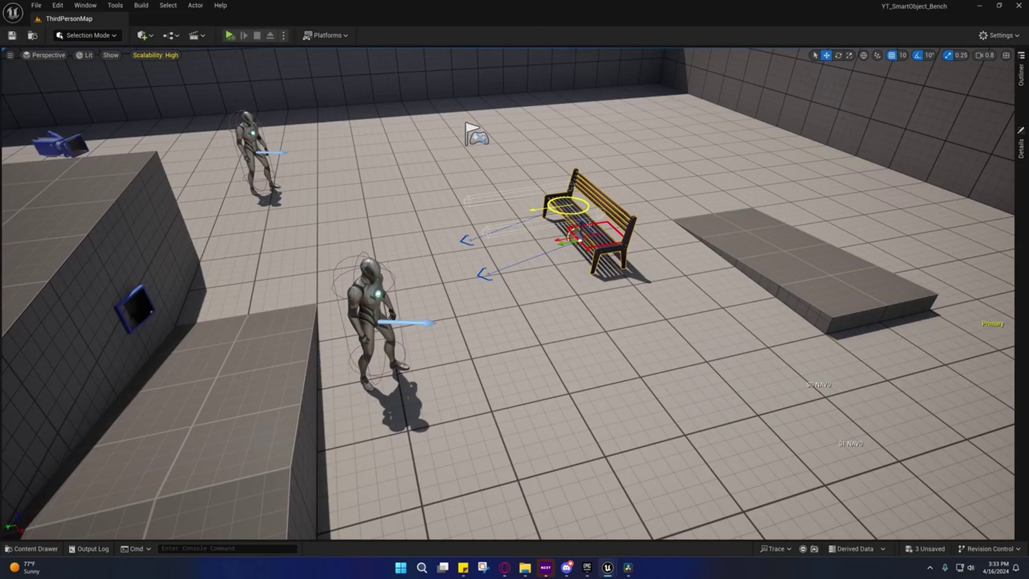
pyautogui.press('w')
pyautogui.moveTo(535, 282); pyautogui.dragTo(524, 247, button='right')
pyautogui.press('s')
pyautogui.press('s')
pyautogui.press('d')
pyautogui.press('a')
pyautogui.press('d')
pyautogui.press('w')
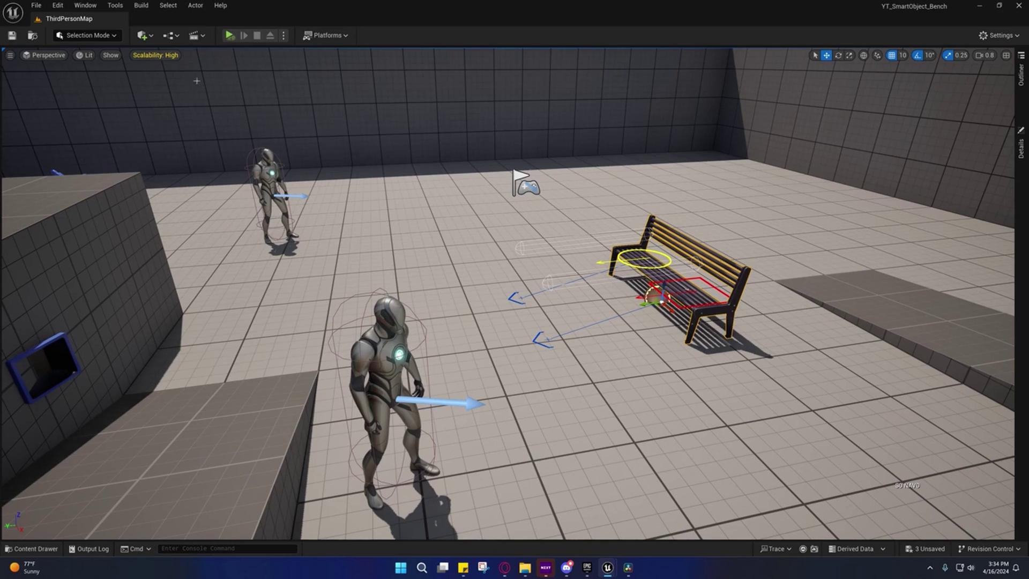
pyautogui.click(229, 36)
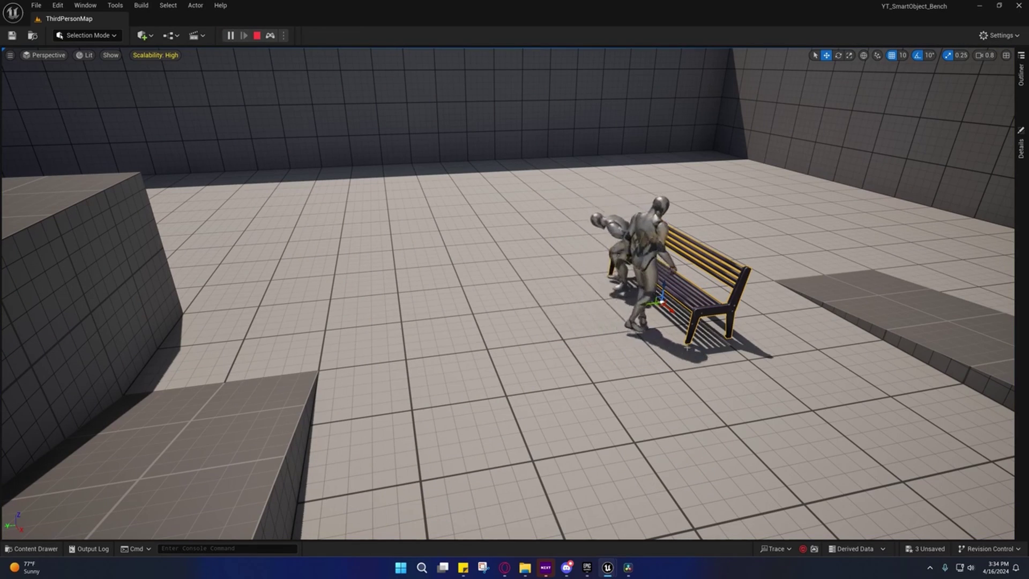
# - Observe both characters using the bench from several angles, and stop the simulation
pyautogui.moveTo(508, 294); pyautogui.dragTo(551, 293, button='right')
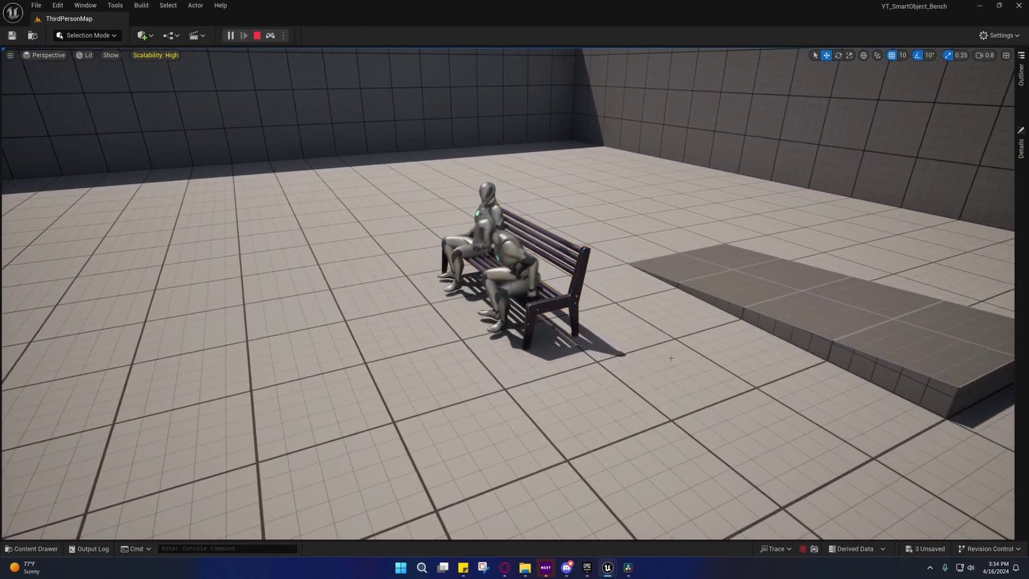
pyautogui.rightClick(576, 361)
pyautogui.write('a')
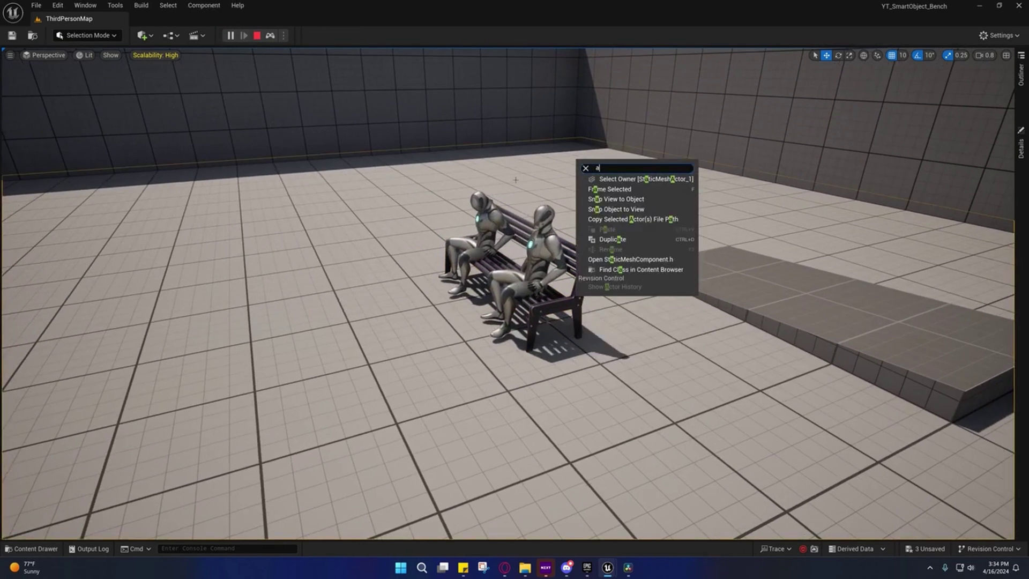
pyautogui.moveTo(544, 193); pyautogui.dragTo(542, 193, button='right')
pyautogui.moveTo(636, 293); pyautogui.dragTo(659, 279, button='right')
pyautogui.press('w')
pyautogui.press('w')
pyautogui.moveTo(503, 357); pyautogui.dragTo(503, 357, button='right')
pyautogui.press('s')
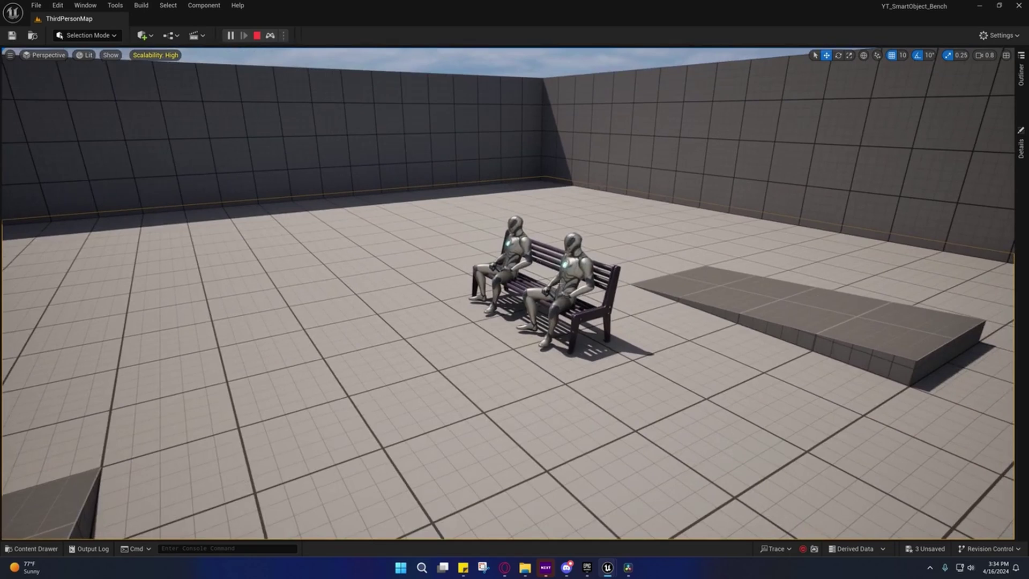
pyautogui.click(540, 226)
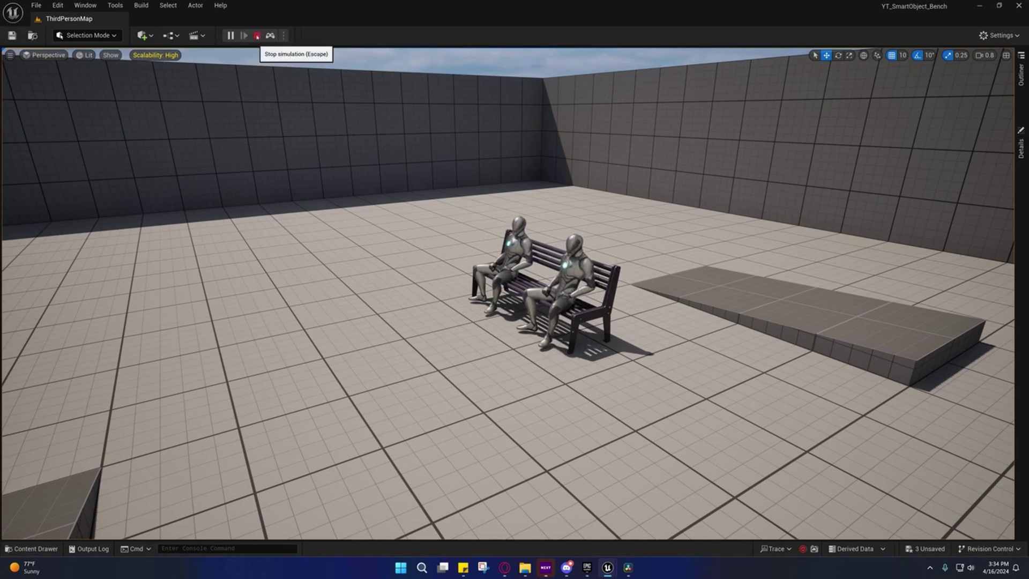
pyautogui.click(257, 35)
pyautogui.press('s')
pyautogui.moveTo(465, 289)
pyautogui.mouseDown(button='right')
pyautogui.moveTo(395, 275)
pyautogui.moveTo(455, 292)
pyautogui.mouseUp(button='right')
pyautogui.press('w')
pyautogui.press('s')
# - Open the ABP_Manny animation blueprint assigned to the character mesh of BP_ThirdPersonCharacter
pyautogui.moveTo(607, 567)
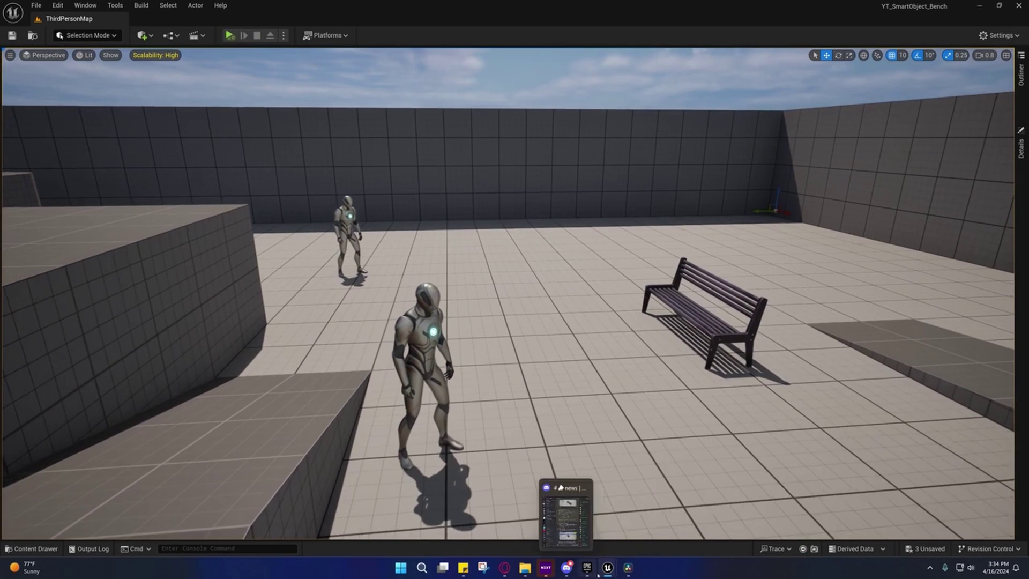
pyautogui.click(638, 523)
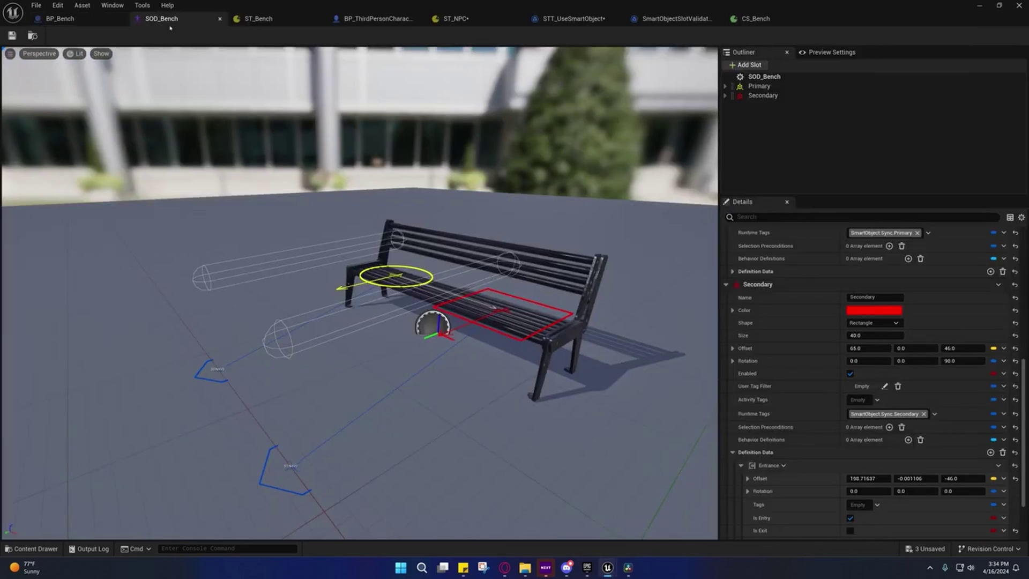
pyautogui.click(375, 18)
pyautogui.click(65, 139)
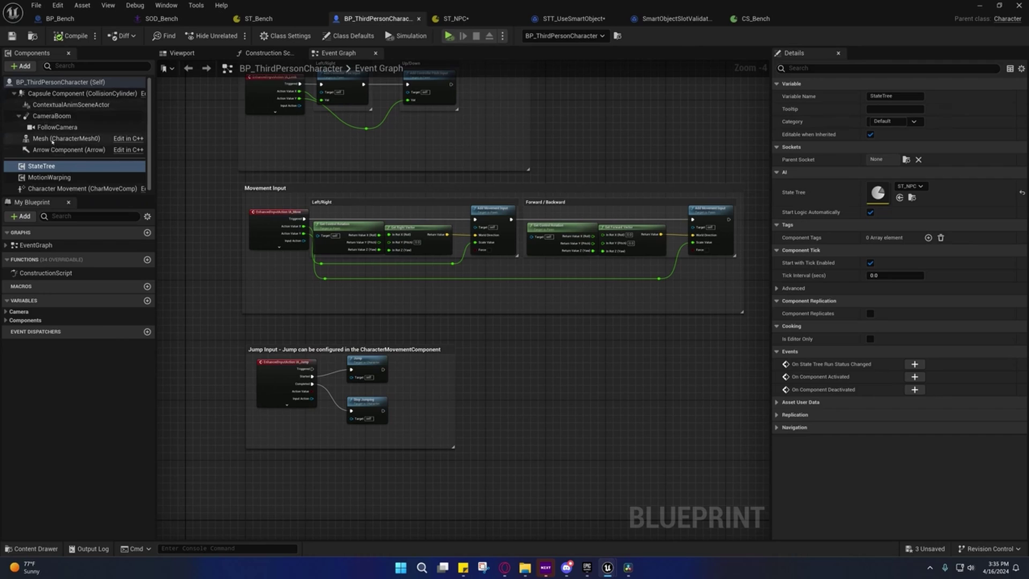
pyautogui.click(974, 261)
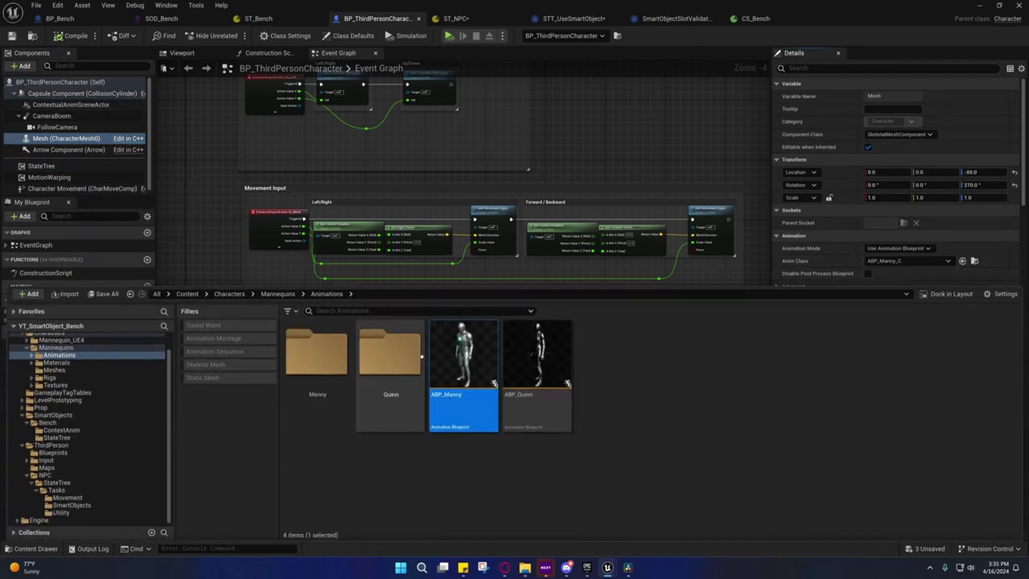
pyautogui.doubleClick(463, 359)
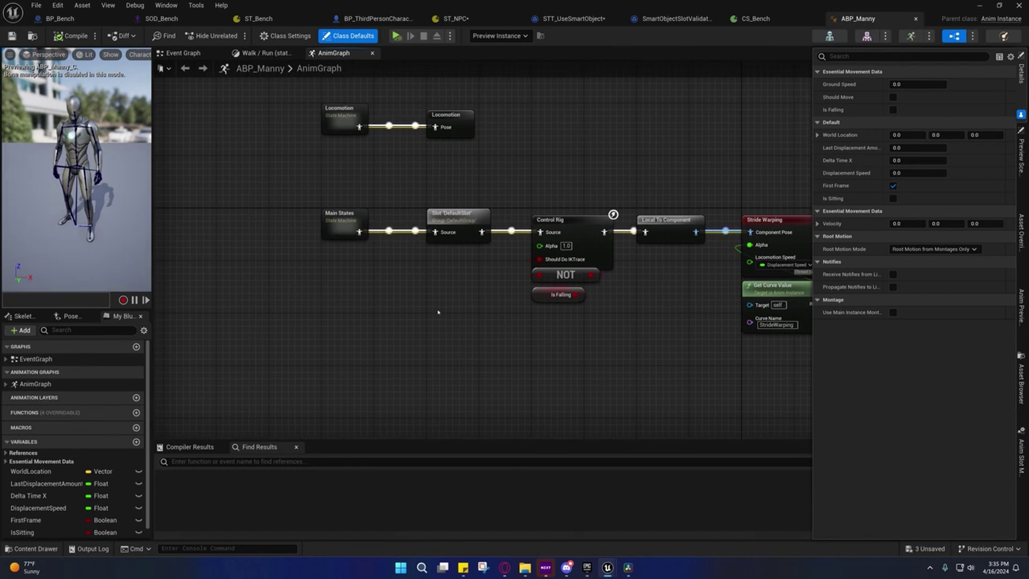
# - Examine the DefaultSlot node and the Main States state machine feeding it in ABP_Manny's AnimGraph
pyautogui.click(443, 218)
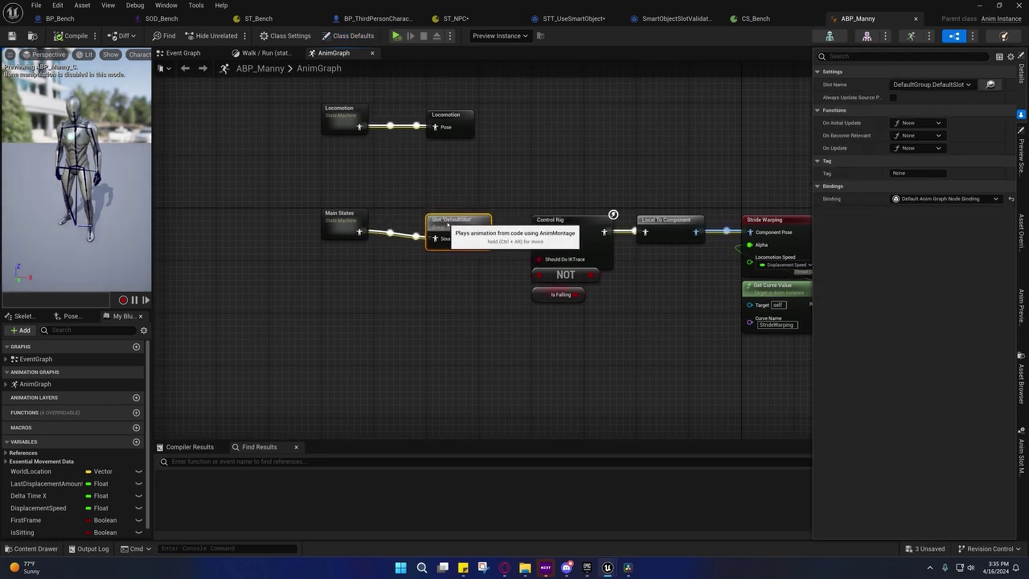
pyautogui.click(347, 225)
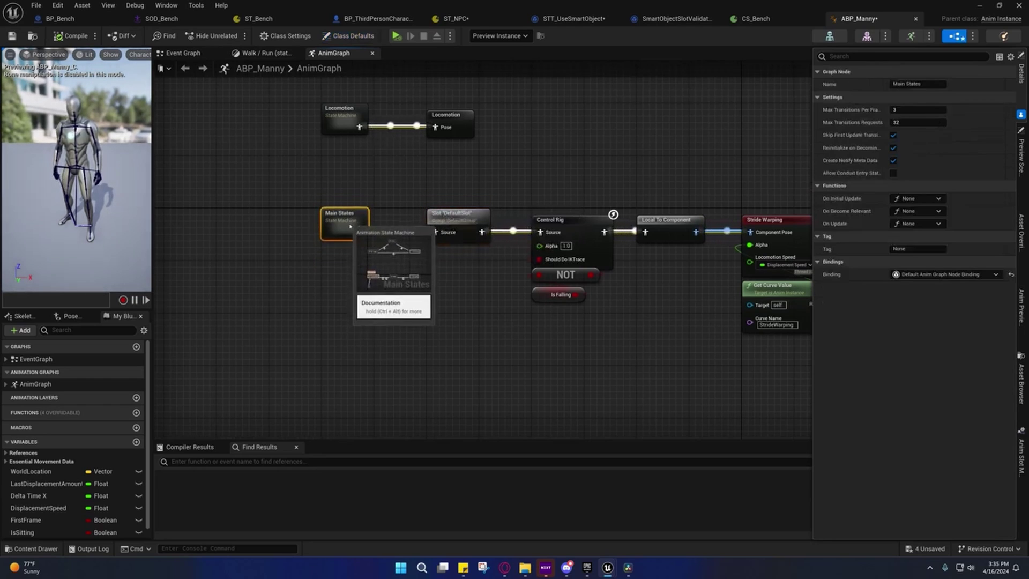
pyautogui.moveTo(342, 271); pyautogui.dragTo(441, 247, button='right')
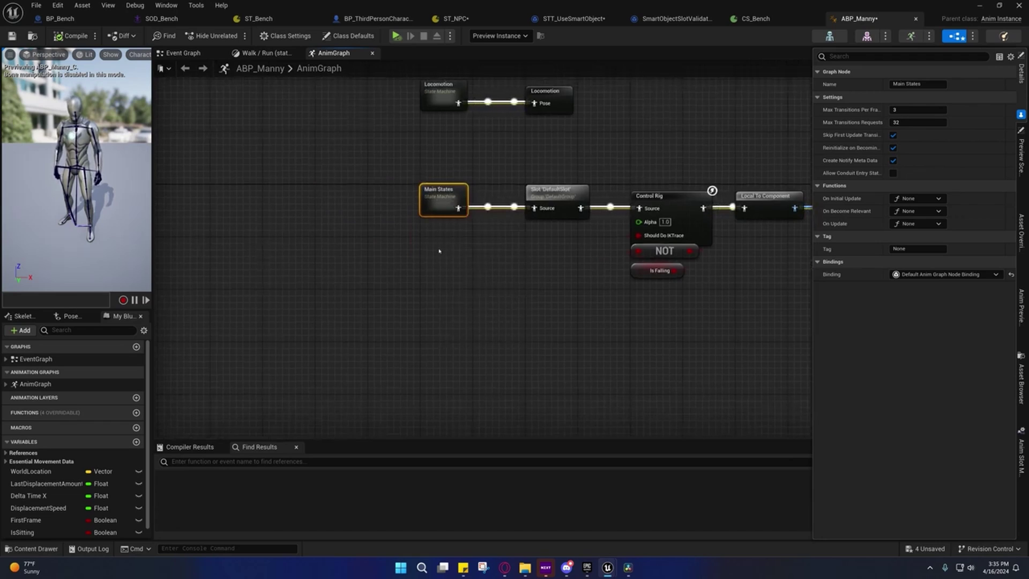
pyautogui.moveTo(443, 239); pyautogui.dragTo(384, 248, button='right')
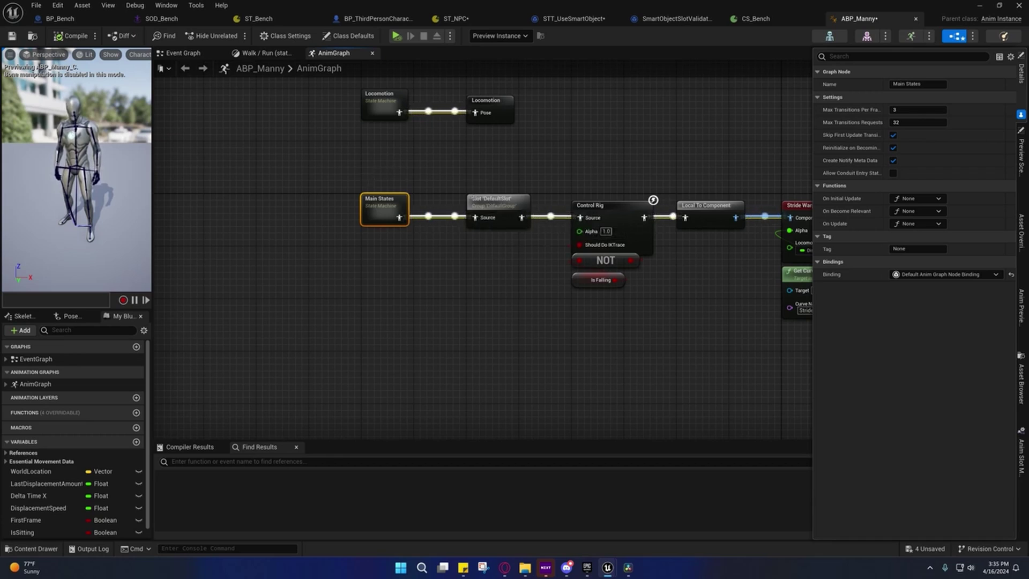
# - Inspect the DefaultSlot node's settings in ABP_Manny's AnimGraph, and save all unsaved assets: ABP_Manny, BP_ThirdPersonCharacter2, ST_NPC and STT_UseSmartObject
pyautogui.moveTo(417, 240); pyautogui.dragTo(328, 250, button='right')
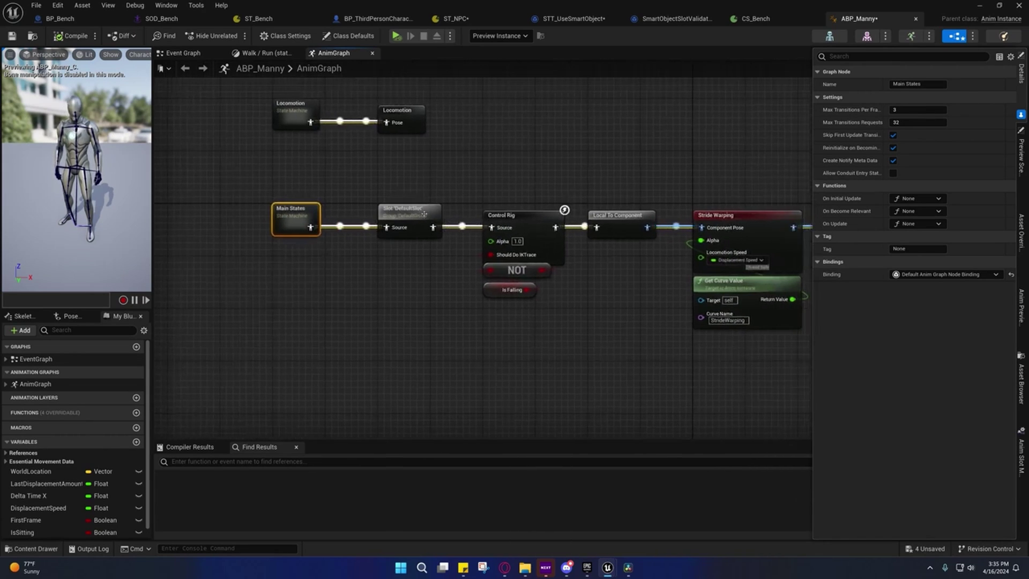
pyautogui.click(398, 207)
pyautogui.moveTo(394, 183); pyautogui.dragTo(519, 118, button='right')
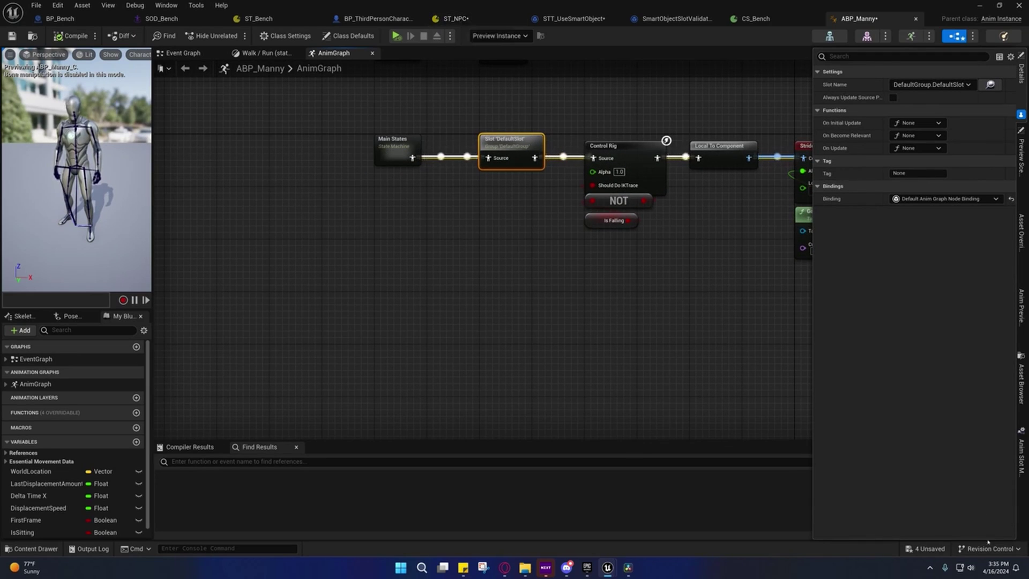
pyautogui.click(925, 549)
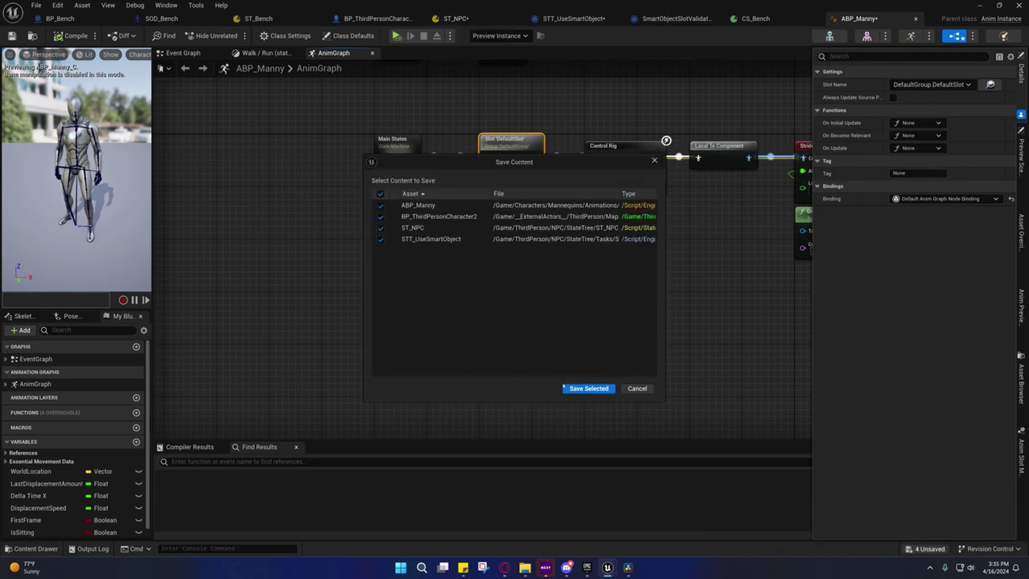
pyautogui.click(589, 387)
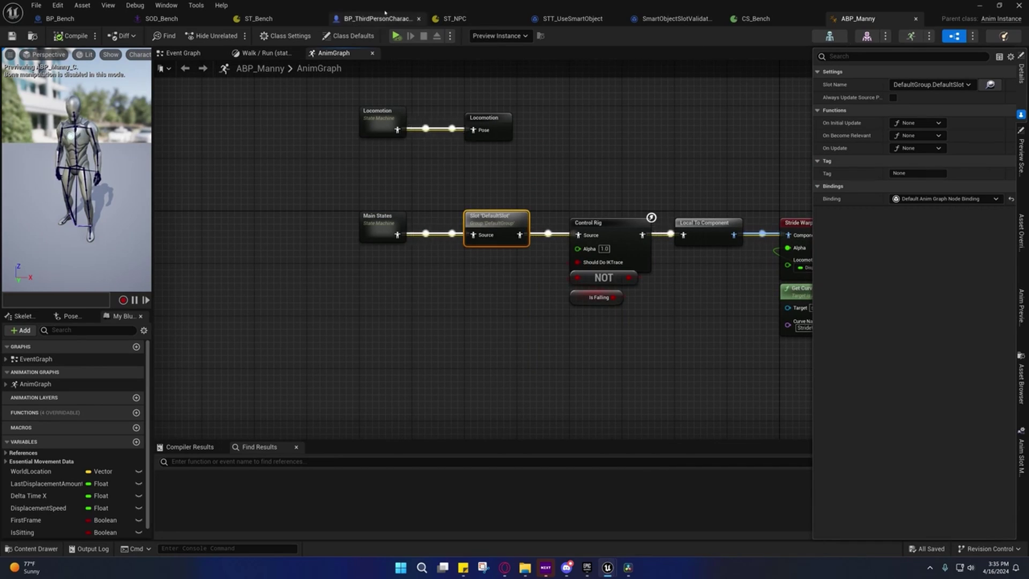
# - Review the CS_Bench contextual animation scene, the ST_Bench state tree with Entry2 collapsed, and the BP_Bench event graph
pyautogui.click(756, 18)
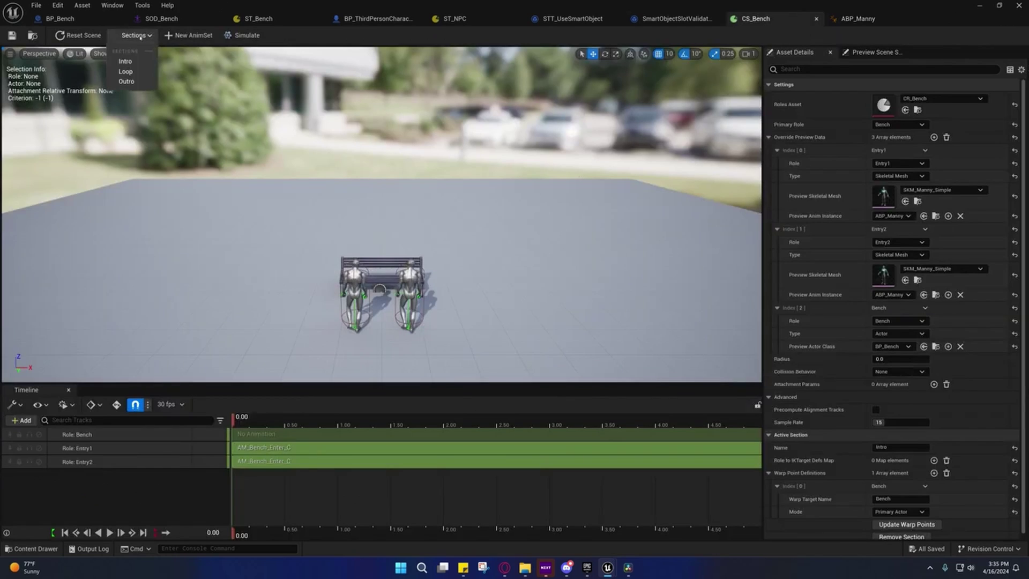
pyautogui.click(260, 19)
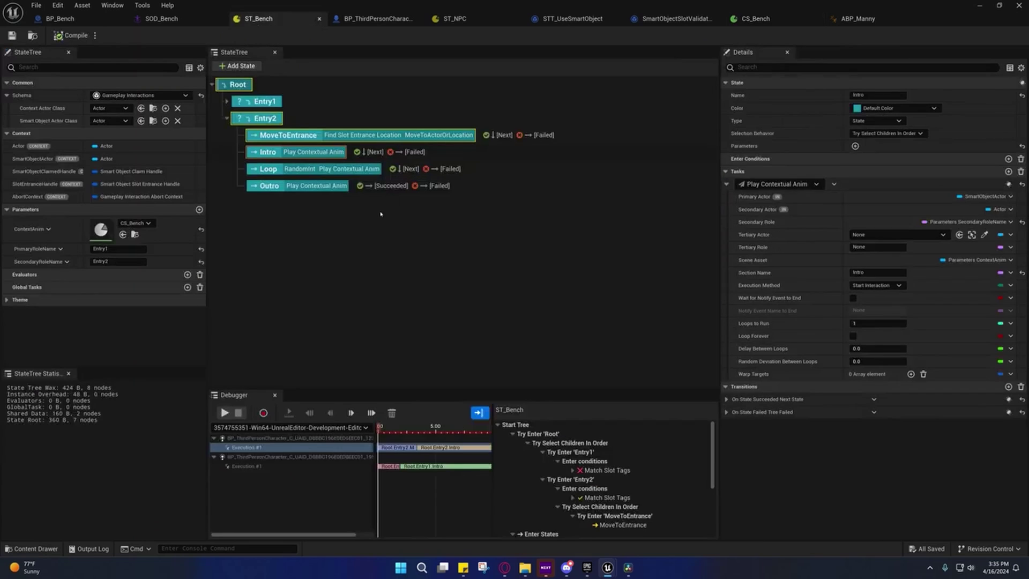
pyautogui.click(227, 118)
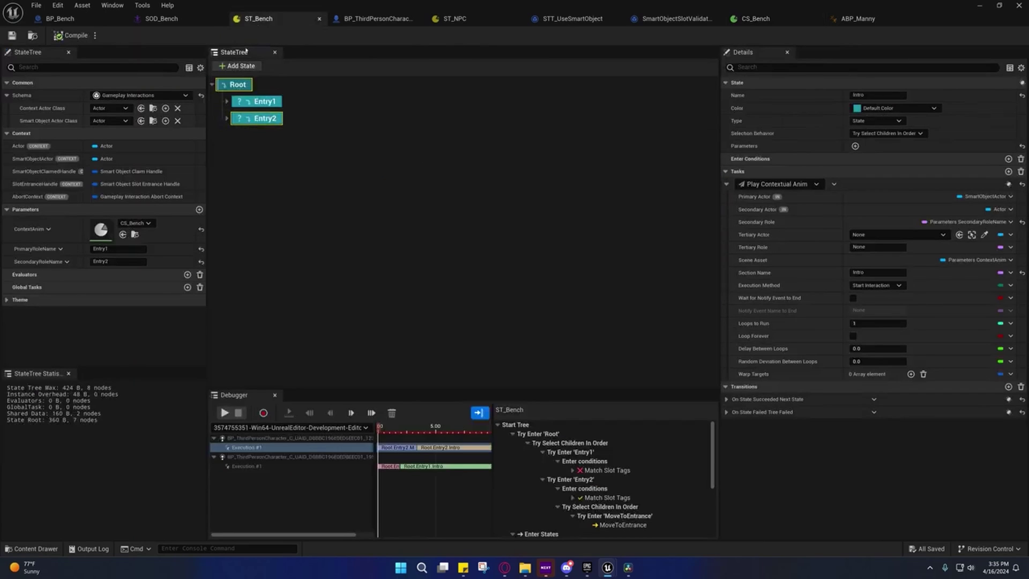
pyautogui.click(42, 21)
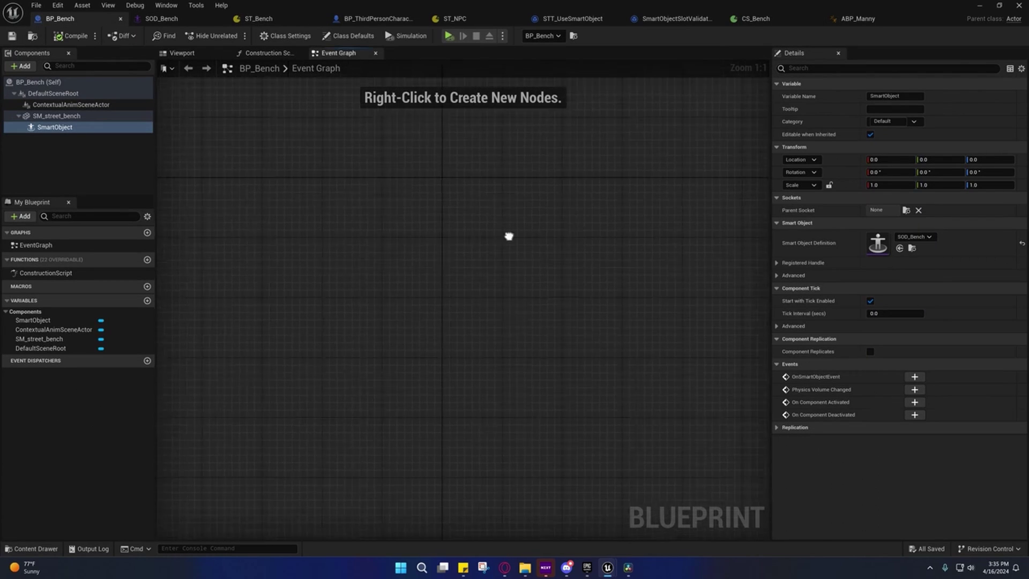
pyautogui.scroll(-1, 413, 232)
pyautogui.moveTo(372, 241); pyautogui.dragTo(358, 200, button='right')
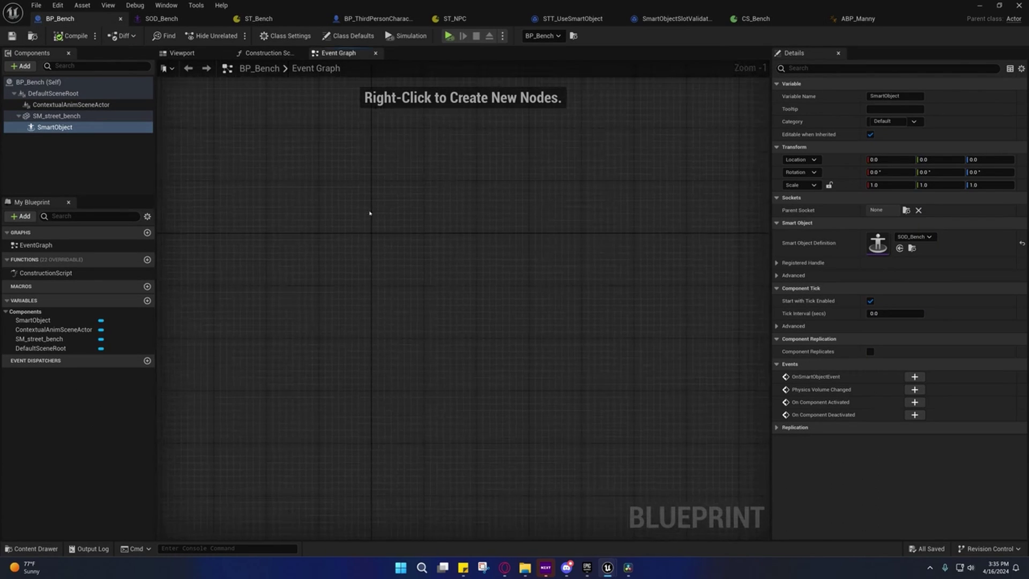